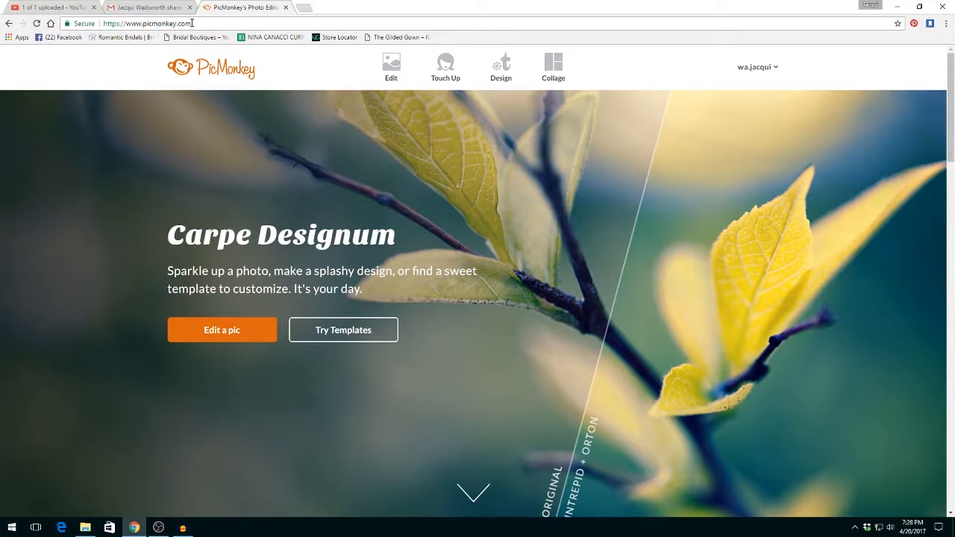
Start a new collage and try the first FB Cover layout with three side-by-side cells
click(556, 67)
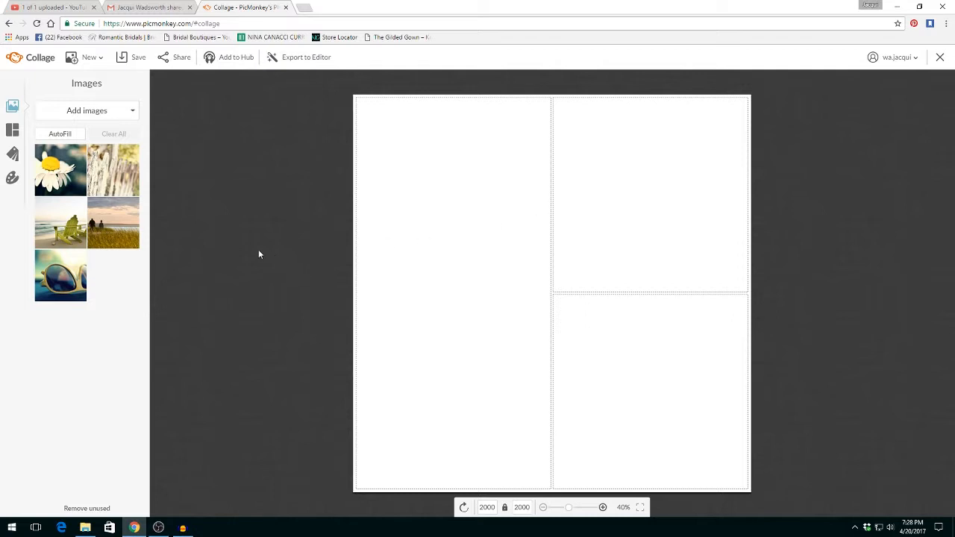
click(13, 135)
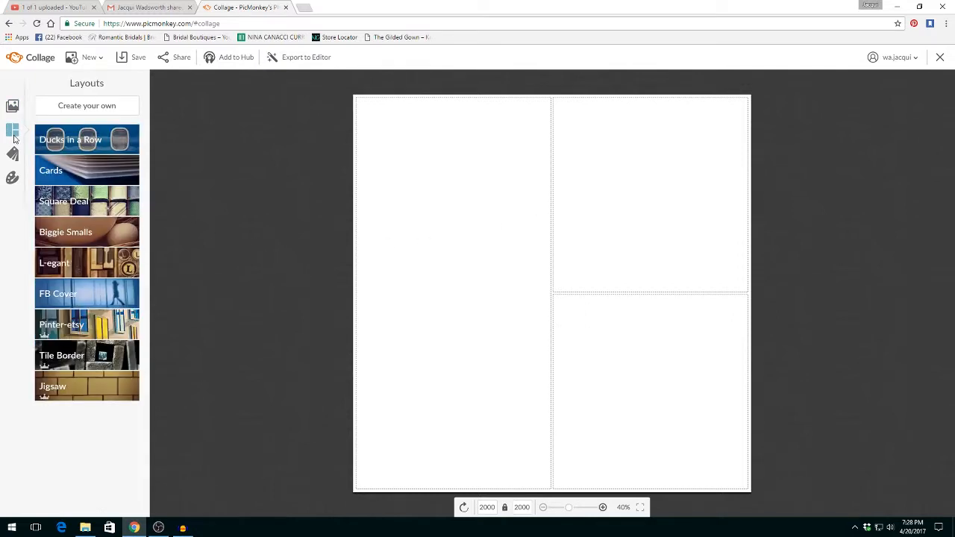
click(68, 299)
click(46, 322)
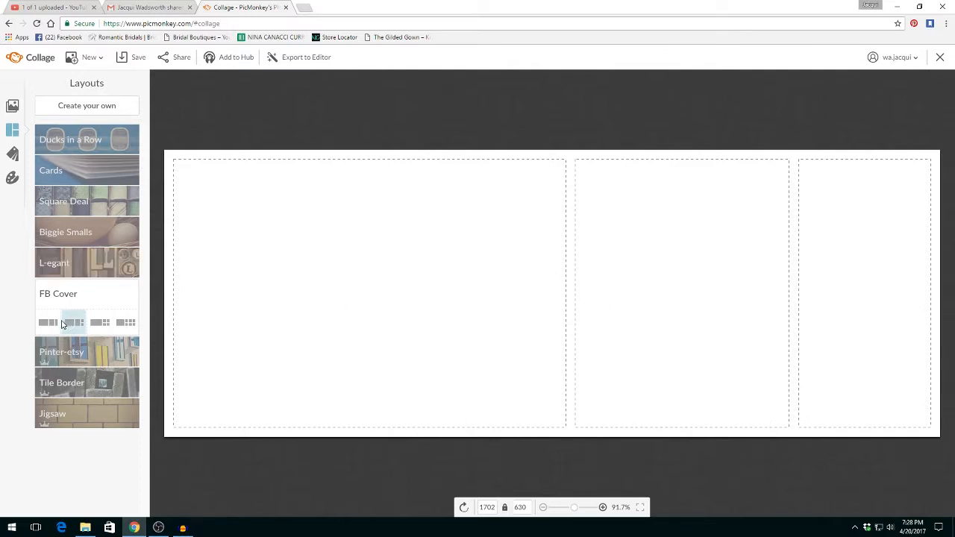
Apply the first Biggie Smalls layout, with one tall cell beside two stacked square cells
click(52, 207)
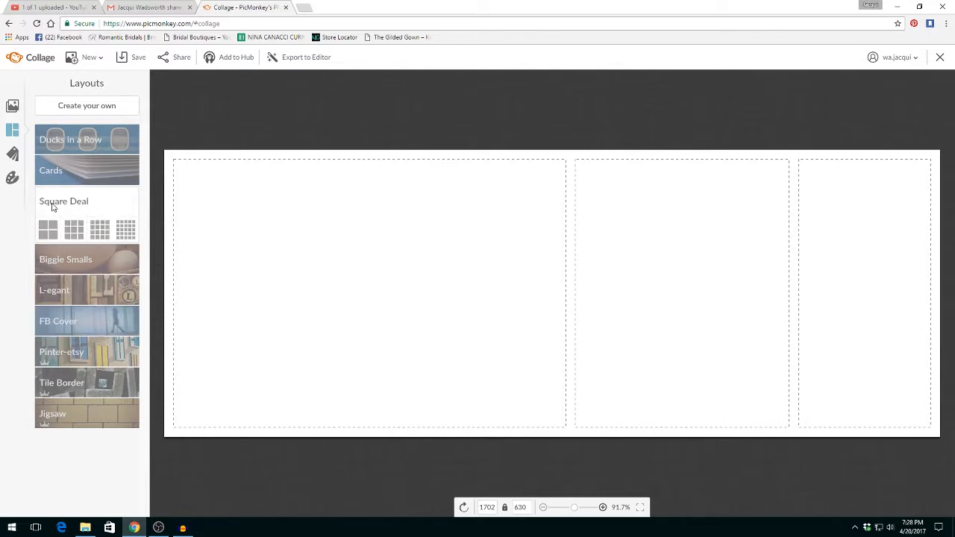
click(47, 267)
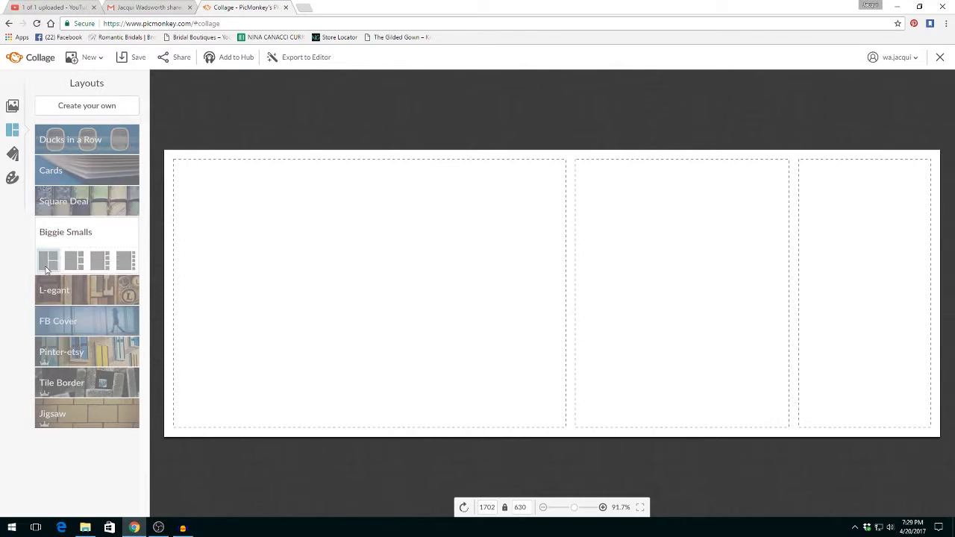
click(46, 265)
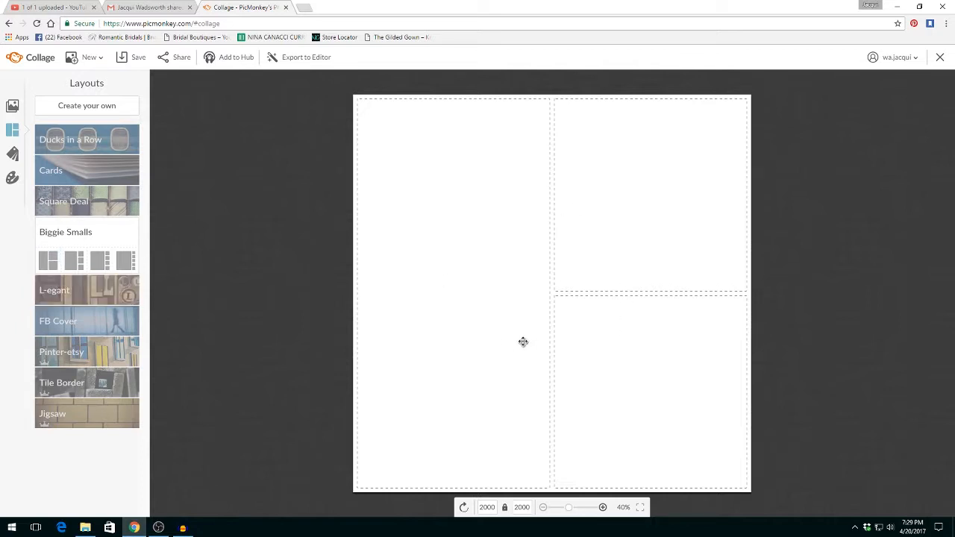
Start adding images from the computer and open Pictures > BB.US ad pics > April Ad Pics for Collages
click(14, 108)
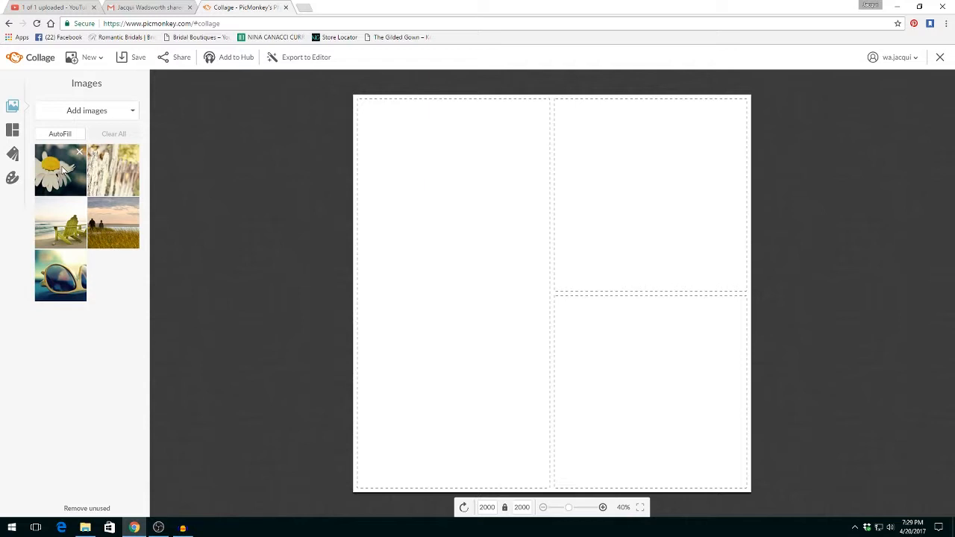
click(82, 113)
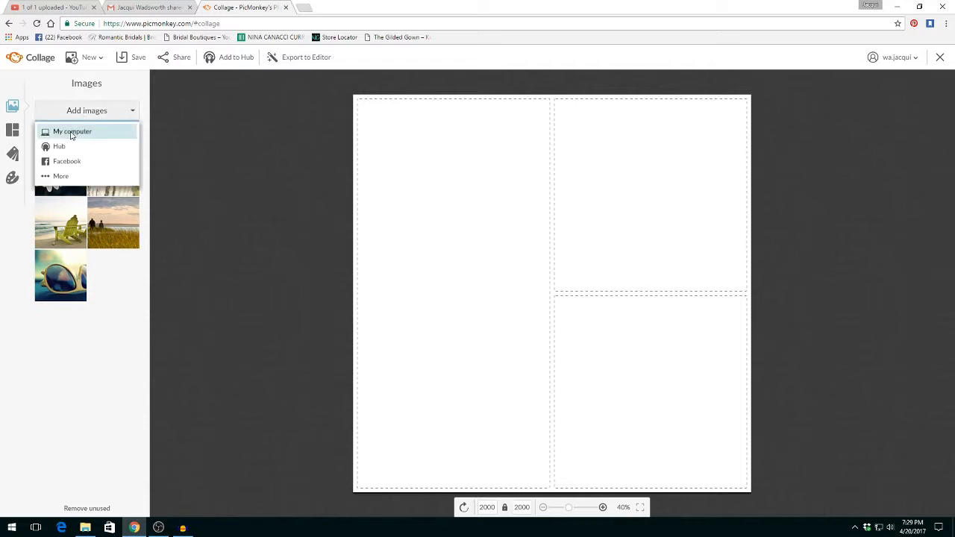
click(72, 133)
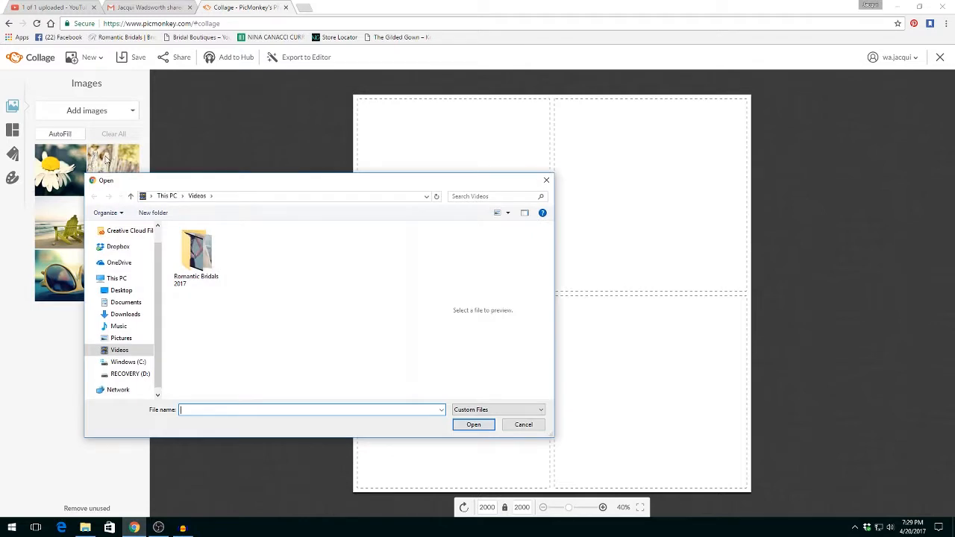
click(116, 339)
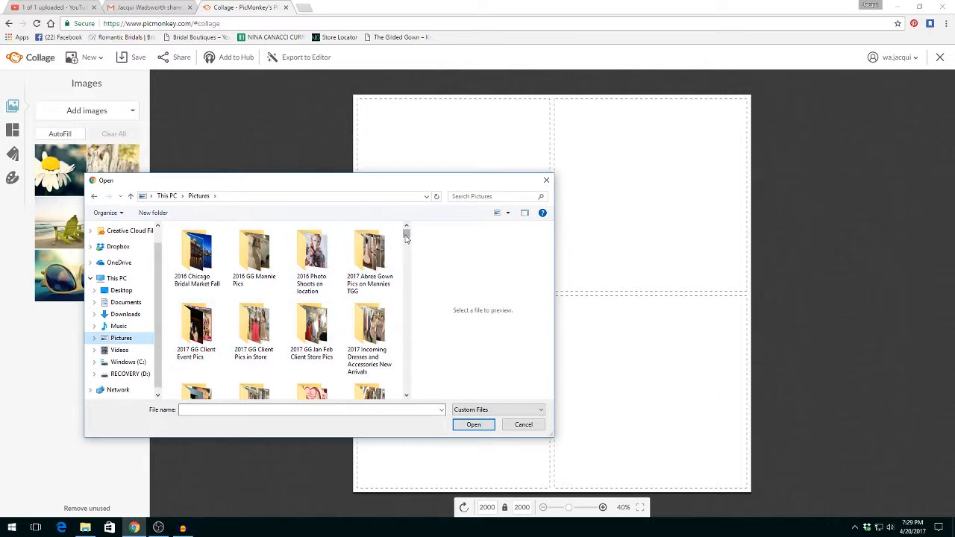
drag(407, 235, 407, 248)
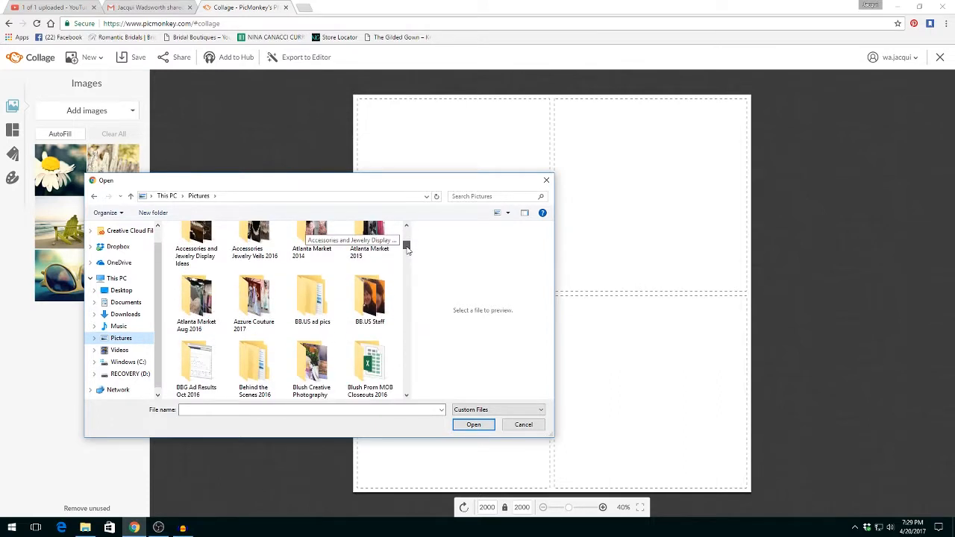
double_click(309, 295)
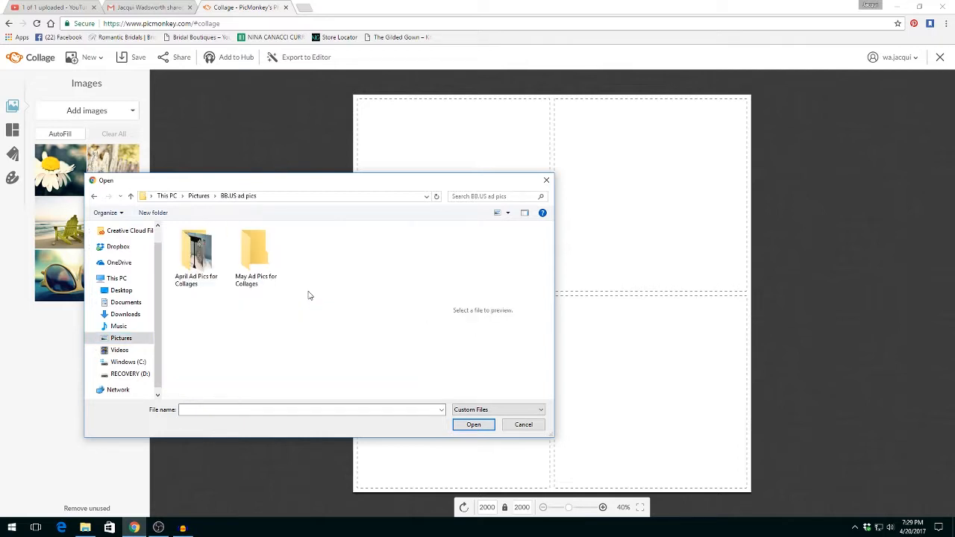
double_click(196, 258)
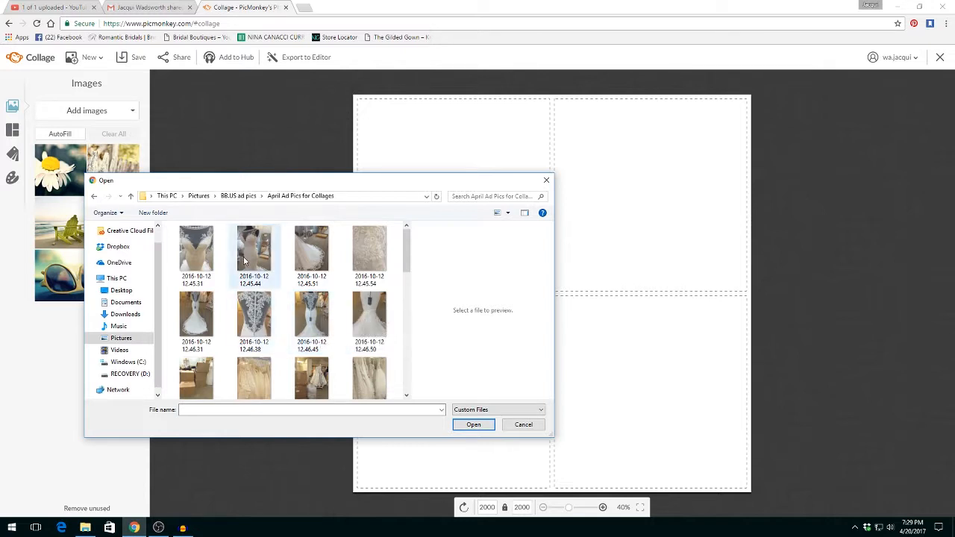
Preview the dress photos in the first two rows and add 2016-10-12 12.45.44 to the collage images
click(202, 257)
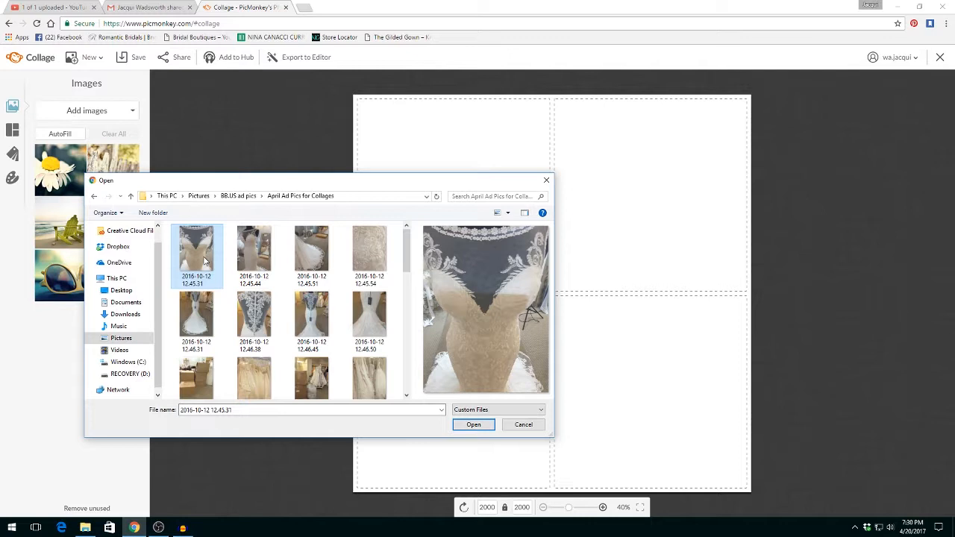
click(252, 265)
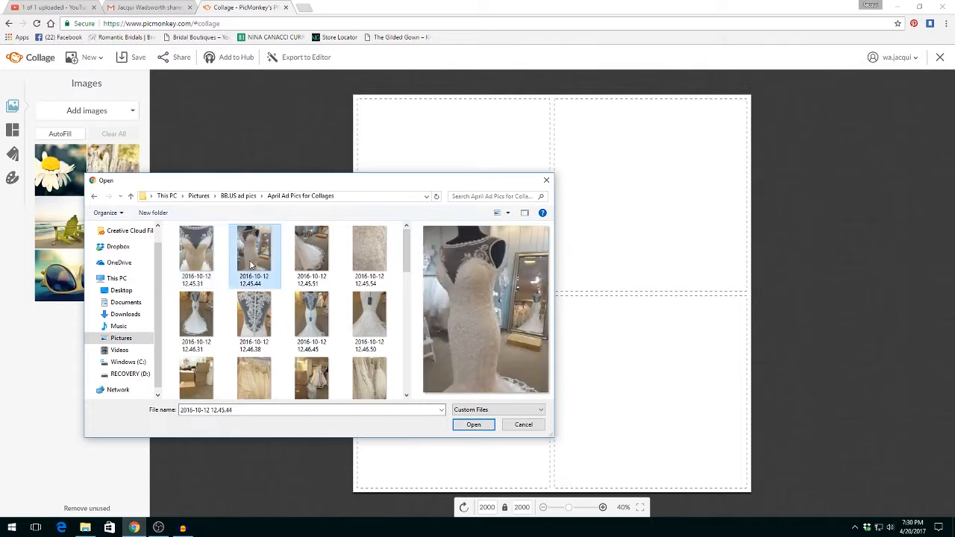
click(315, 268)
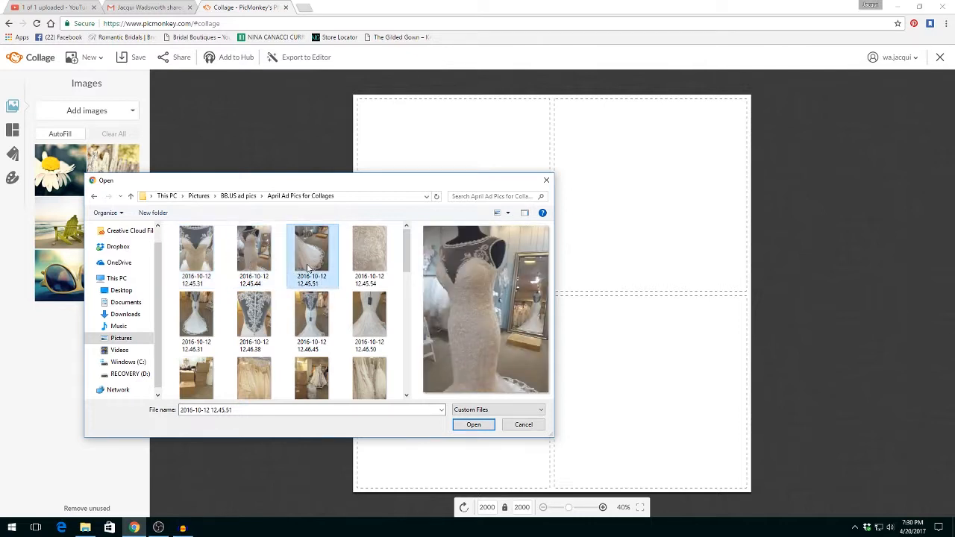
click(377, 268)
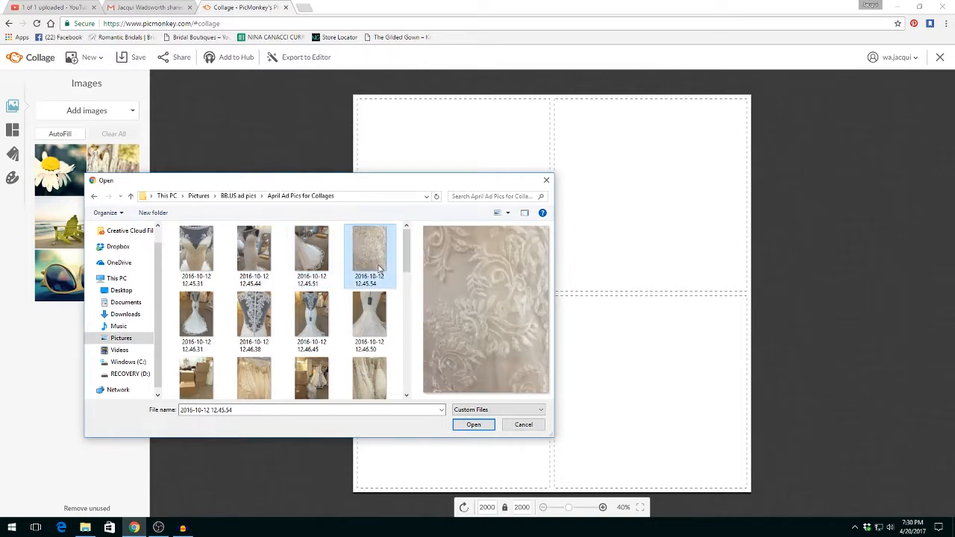
click(188, 330)
click(258, 328)
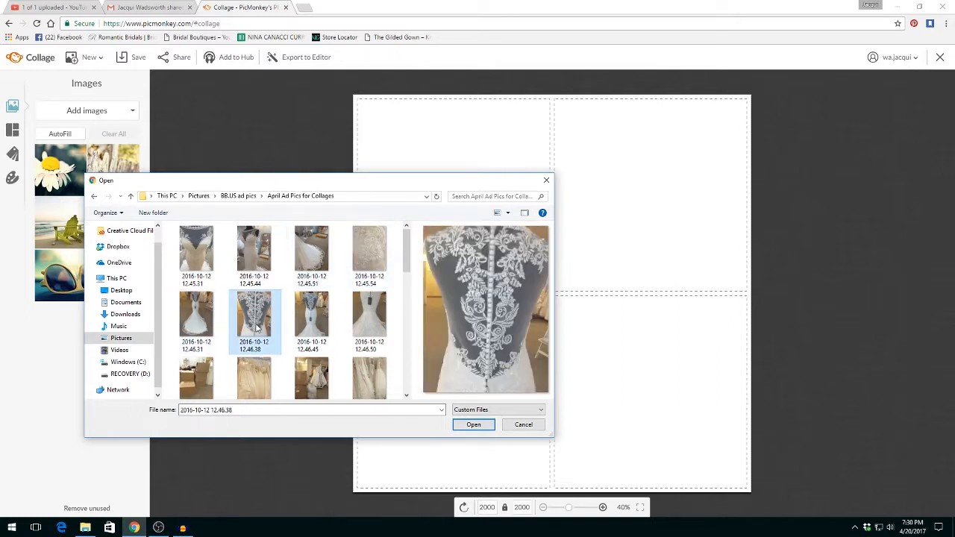
click(320, 329)
click(383, 326)
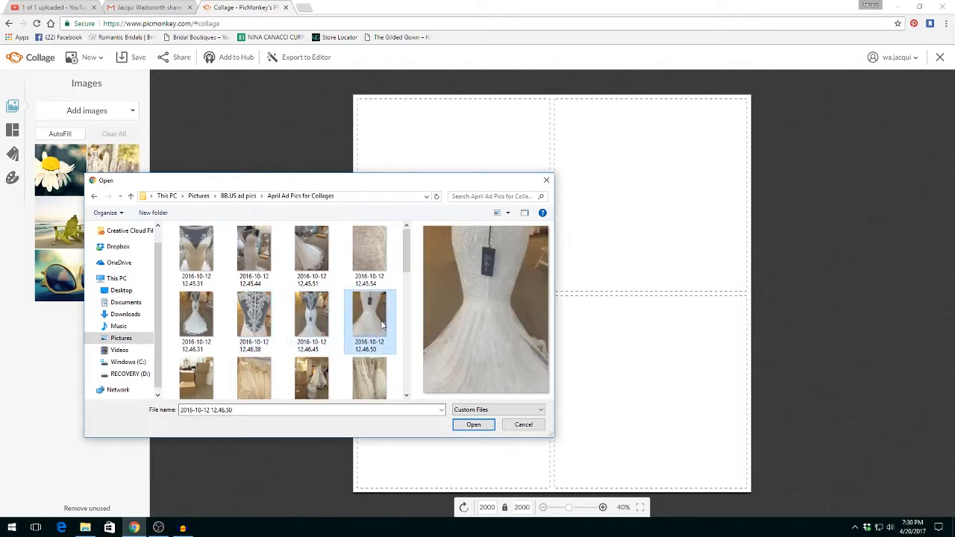
click(252, 261)
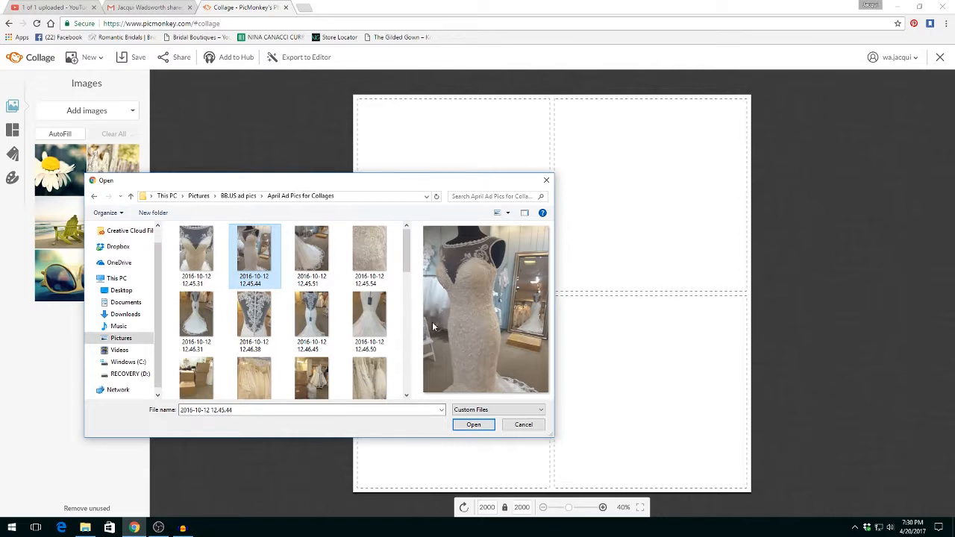
click(478, 423)
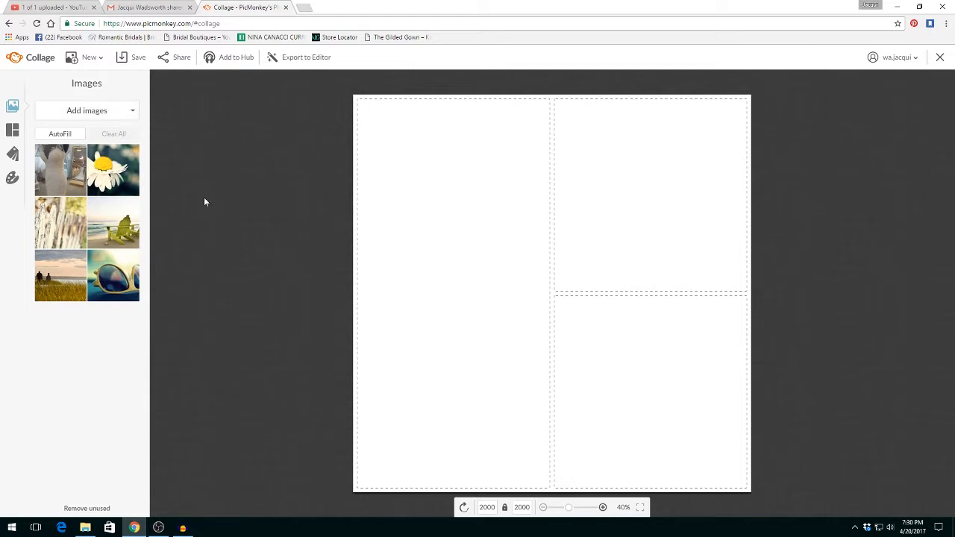
Add the photos 2016-10-12 12.46.31 and 2016-10-12 12.46.38 from the computer together
click(107, 112)
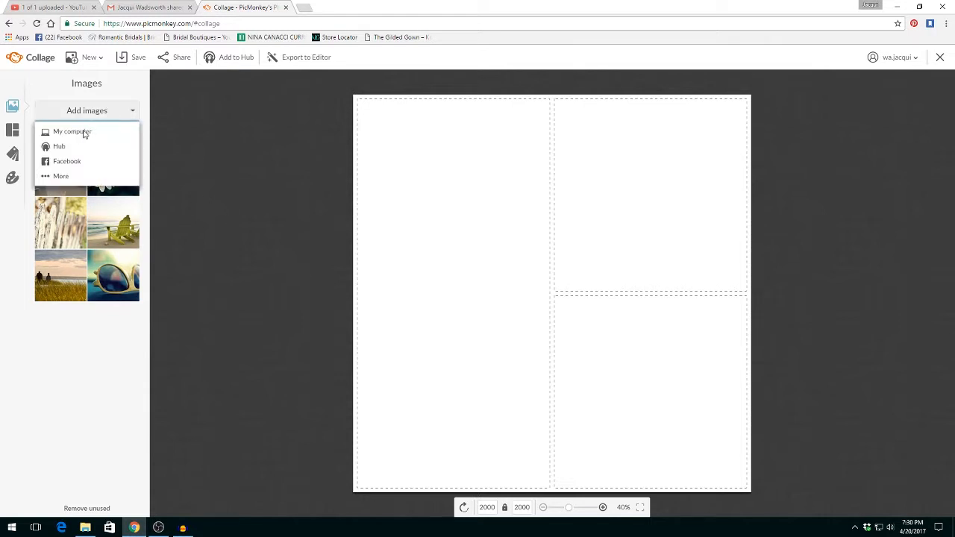
click(73, 131)
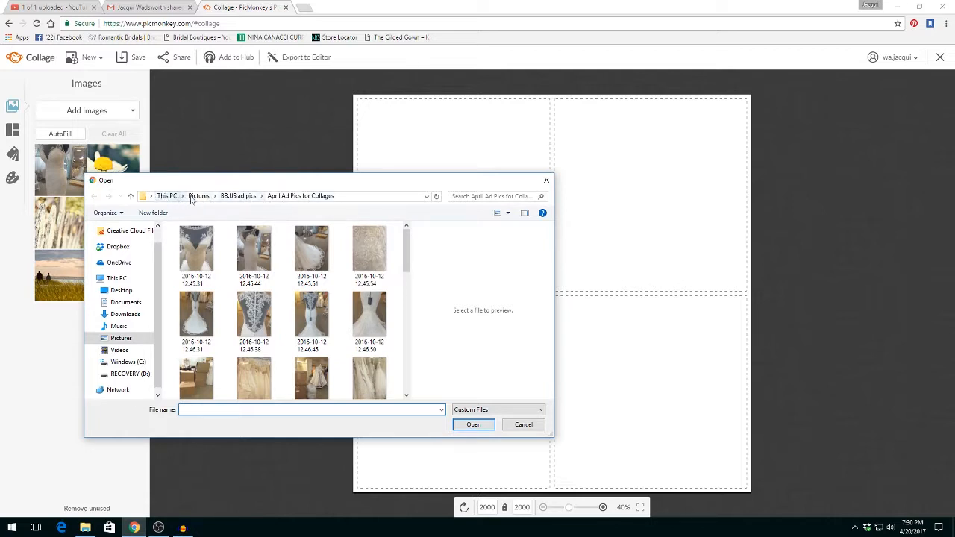
click(194, 310)
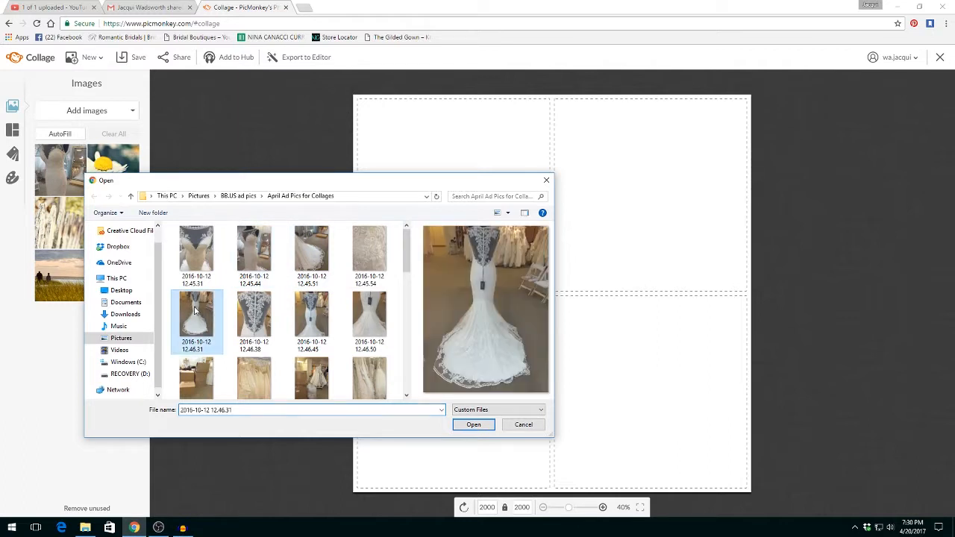
click(262, 321)
click(200, 327)
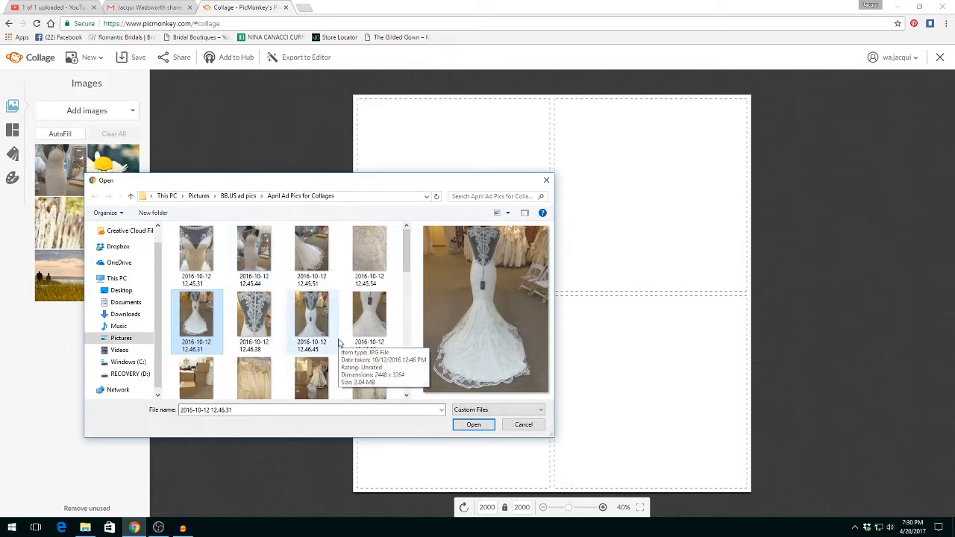
key(shift+Right)
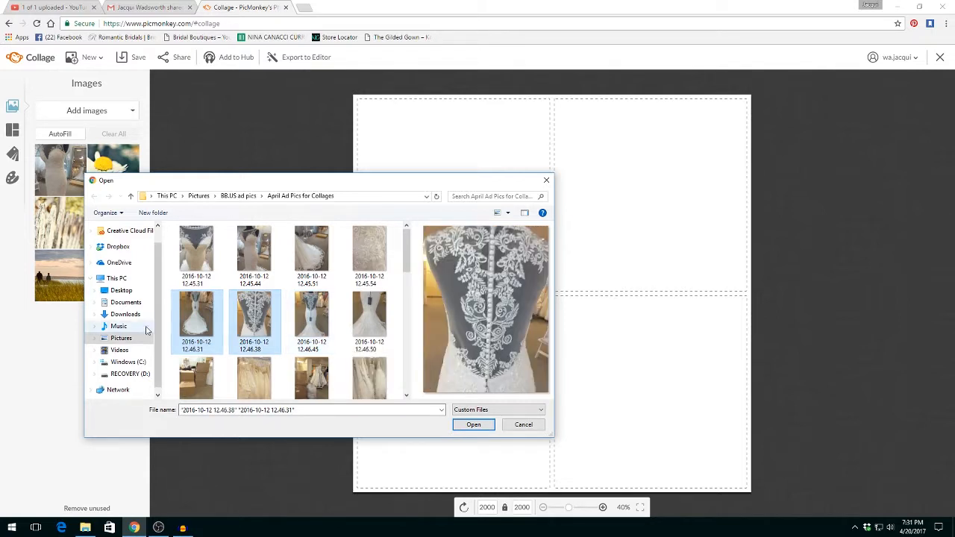
click(474, 424)
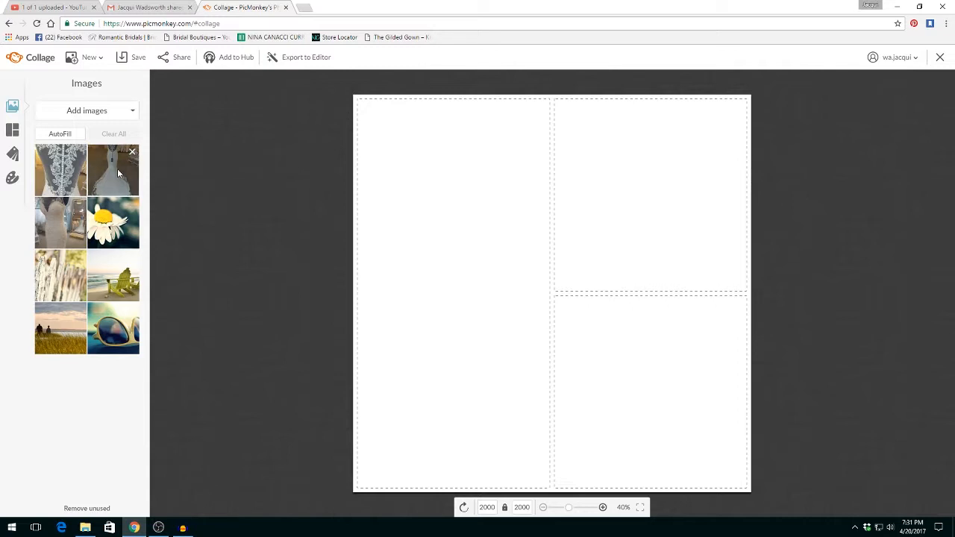
Place the full-length back view of the dress in the tall cell and shift it slightly to the right
drag(114, 187, 451, 265)
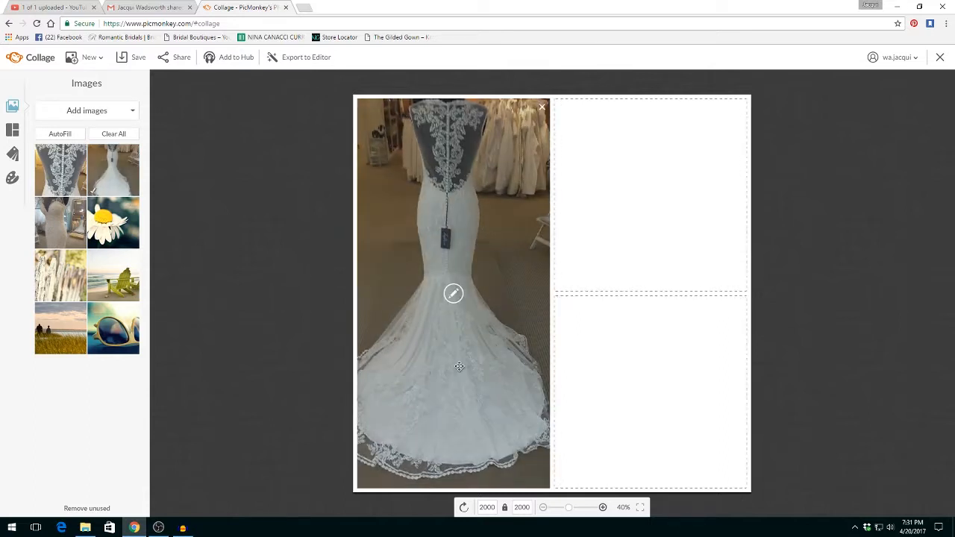
drag(457, 220, 476, 233)
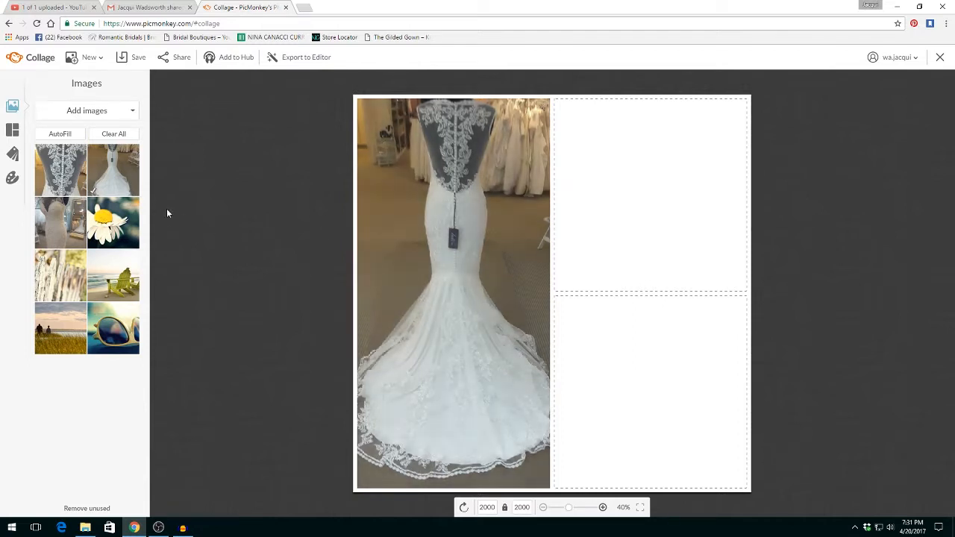
Fill the upper square cell with the front-view photo, moved down to show the neckline, and the lower cell with the lace back close-up
drag(58, 230, 642, 230)
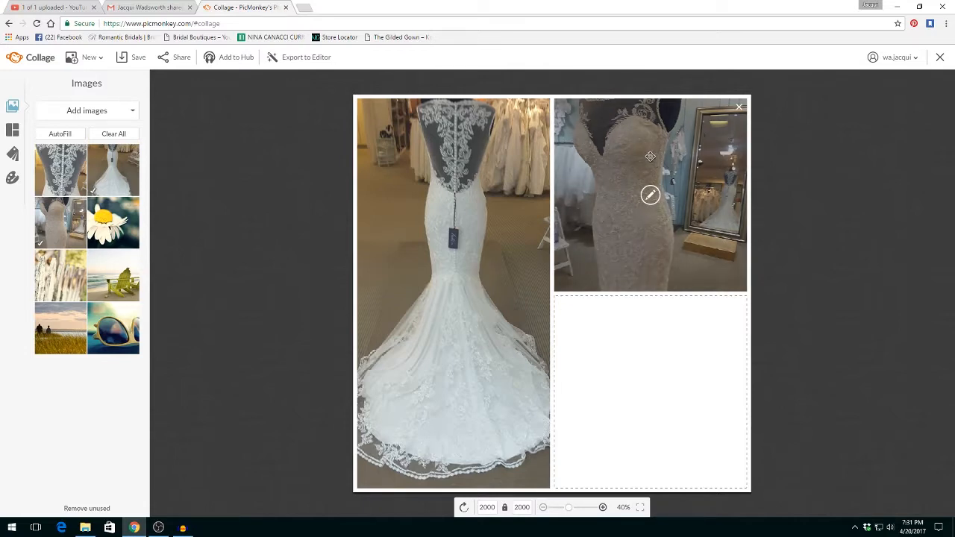
drag(650, 156, 650, 217)
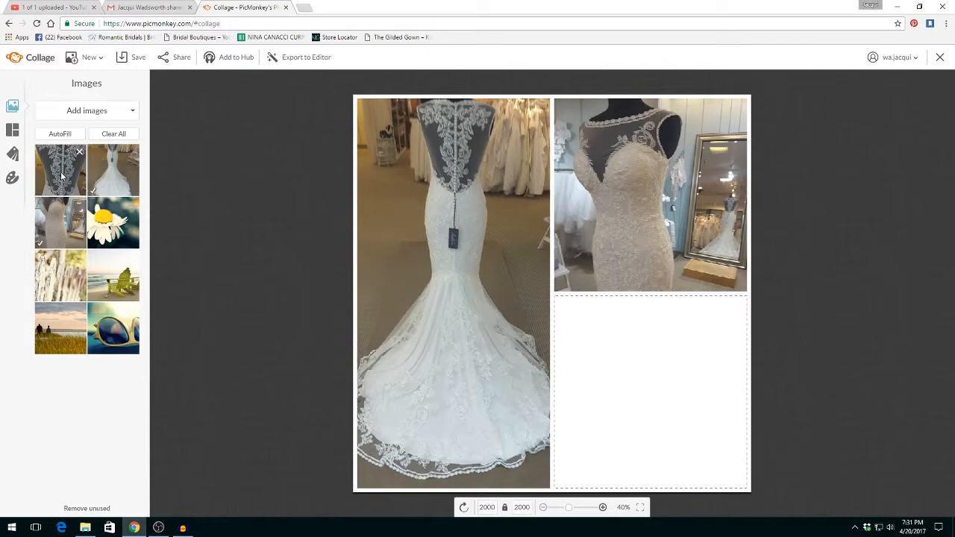
drag(68, 181, 635, 392)
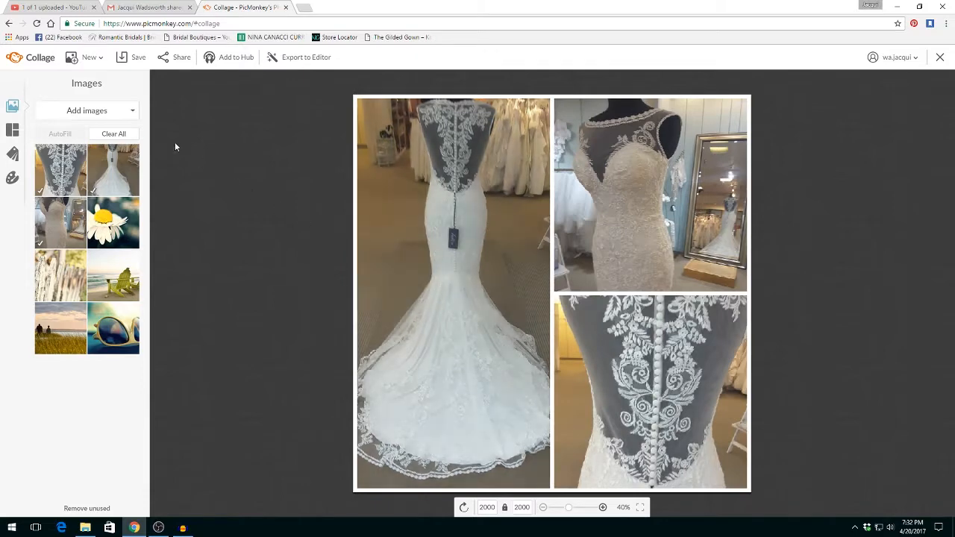
Save the finished collage to the April Ad Pics for Collages folder as a JPEG named 1
click(124, 64)
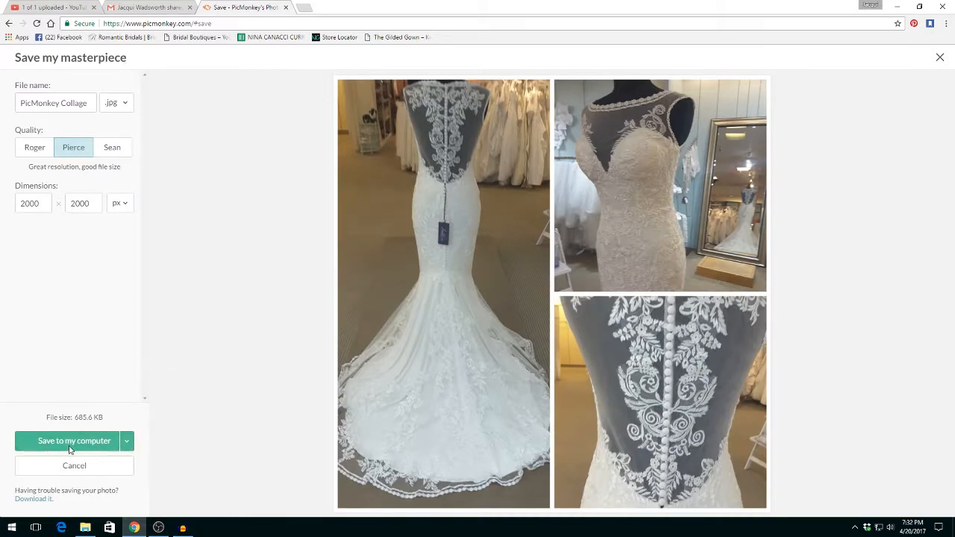
click(69, 447)
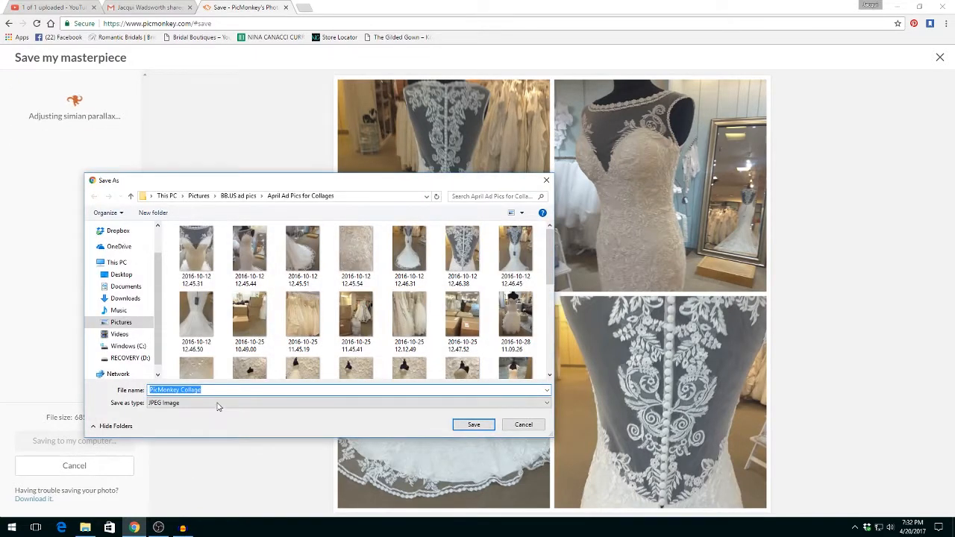
text(1)
key(Return)
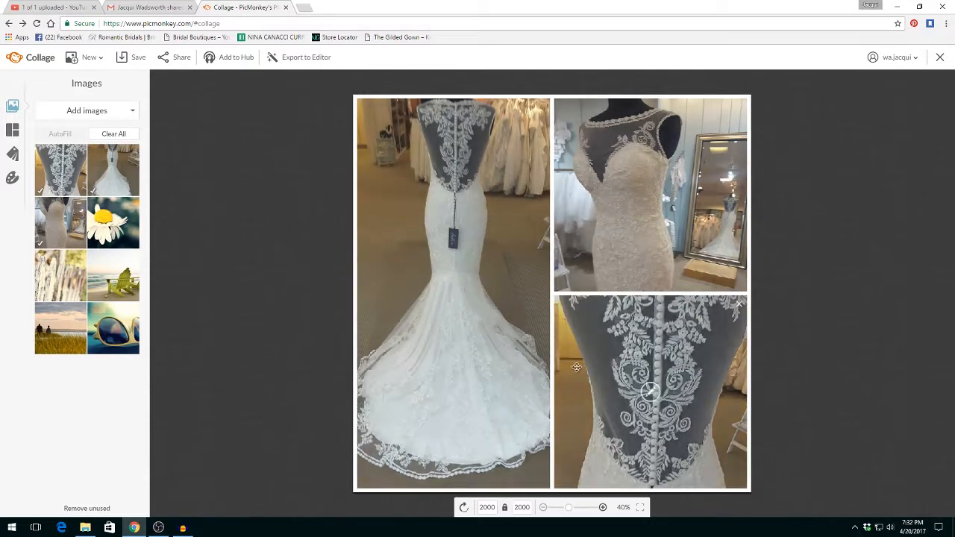
Clear all photos from the collage and add 2016-10-28 11.09.26 and 2016-10-28 11.09.36 from the computer
click(119, 134)
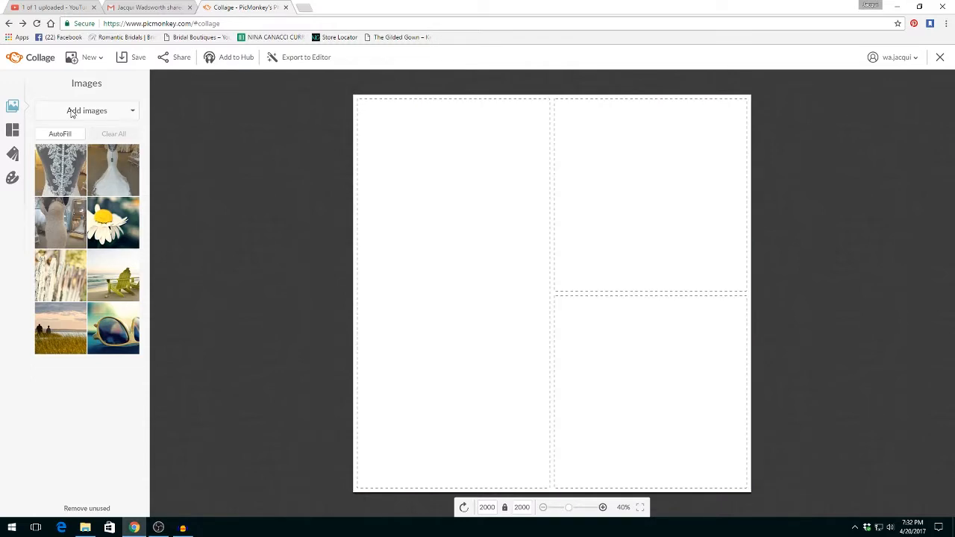
click(70, 112)
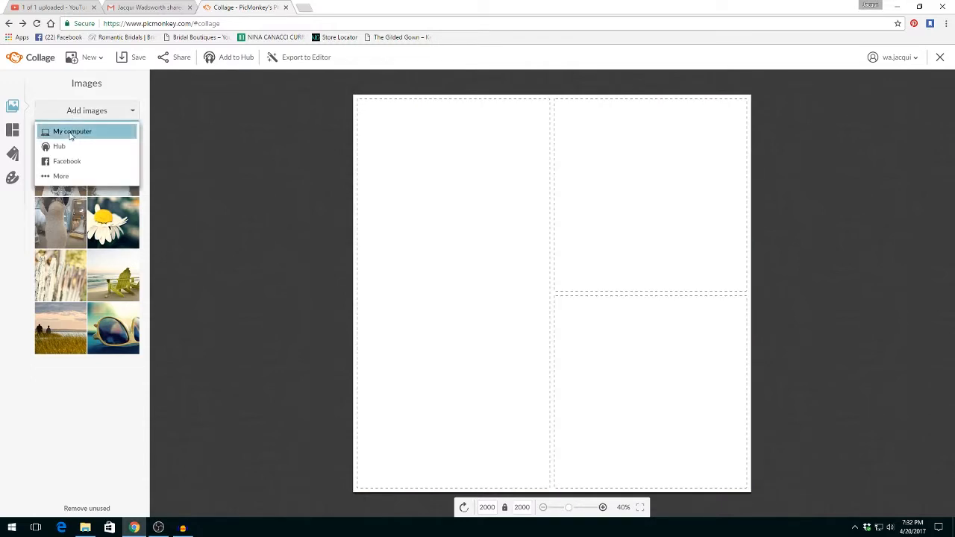
click(71, 133)
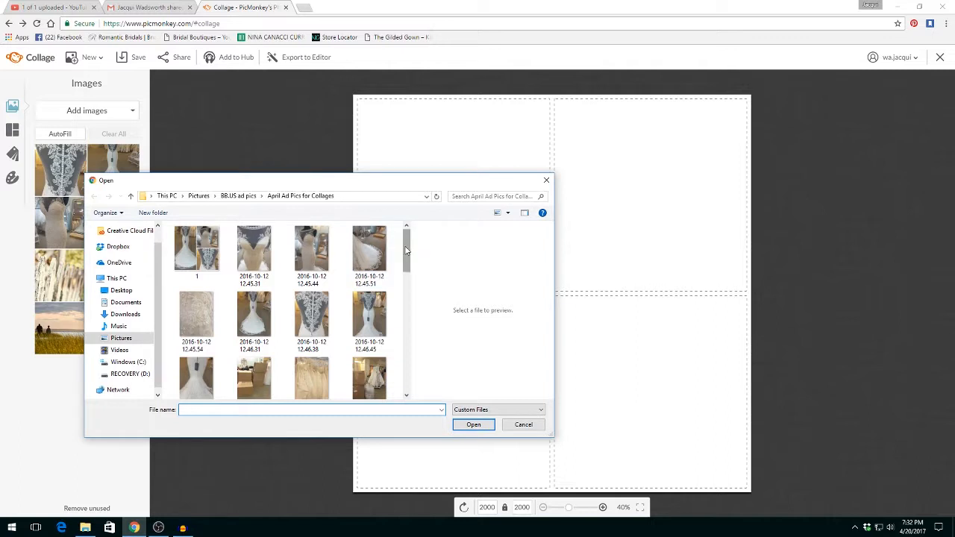
scroll(320, 254, down, 3)
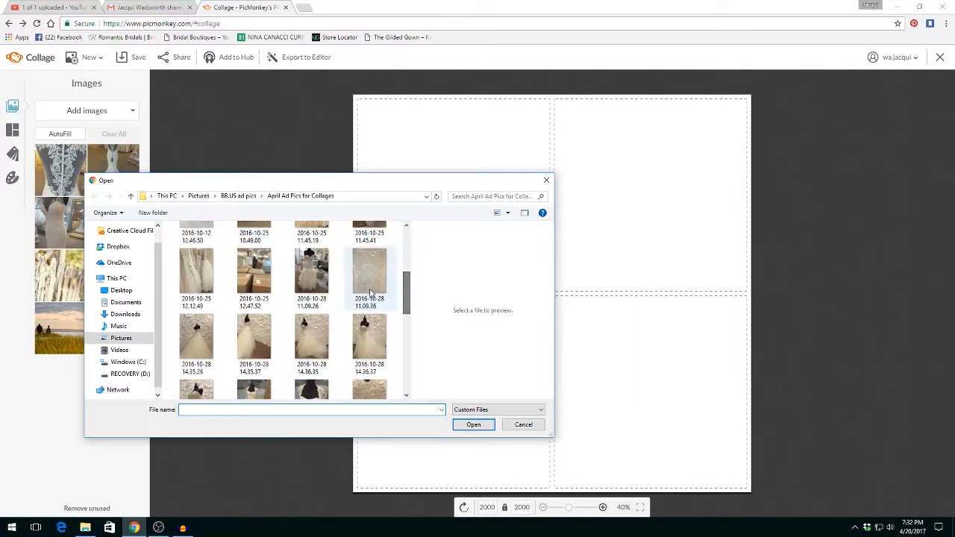
click(317, 281)
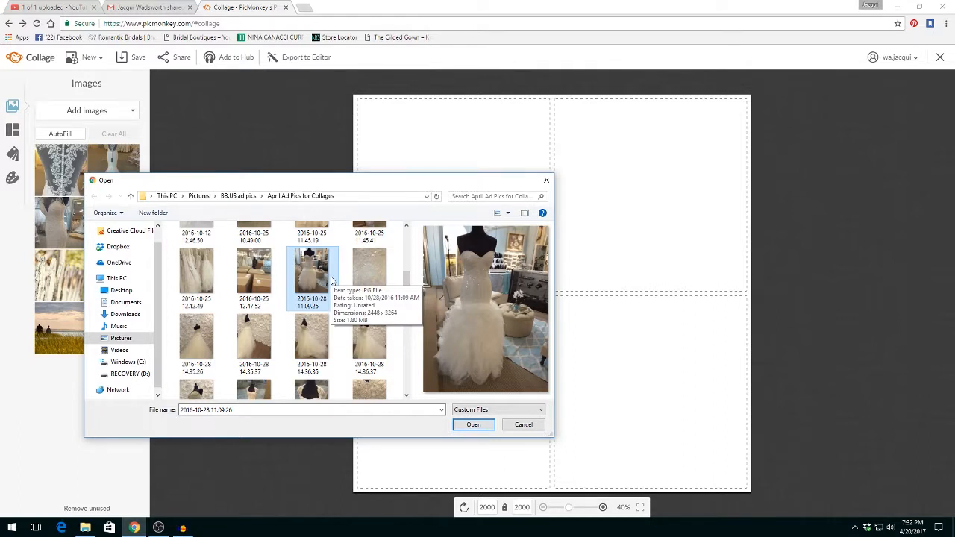
key(shift+Right)
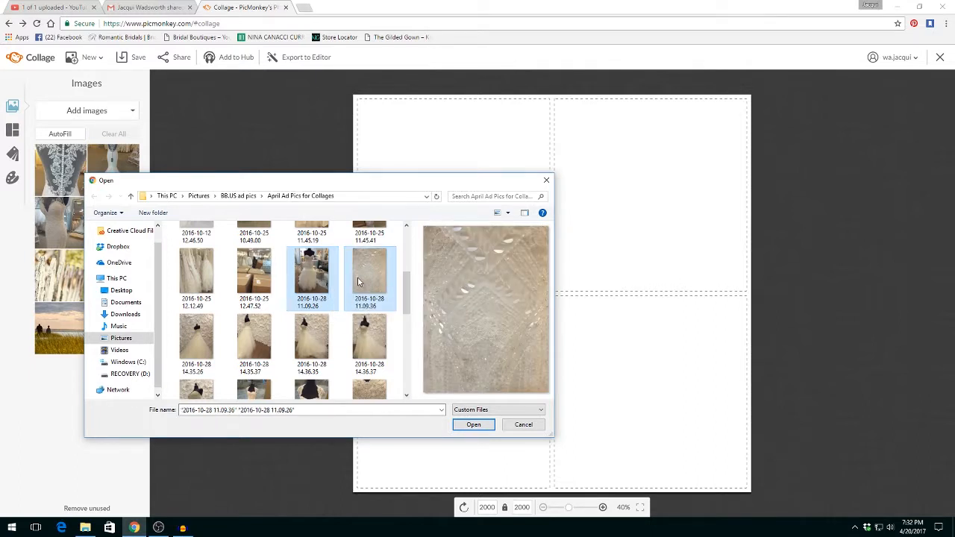
click(482, 431)
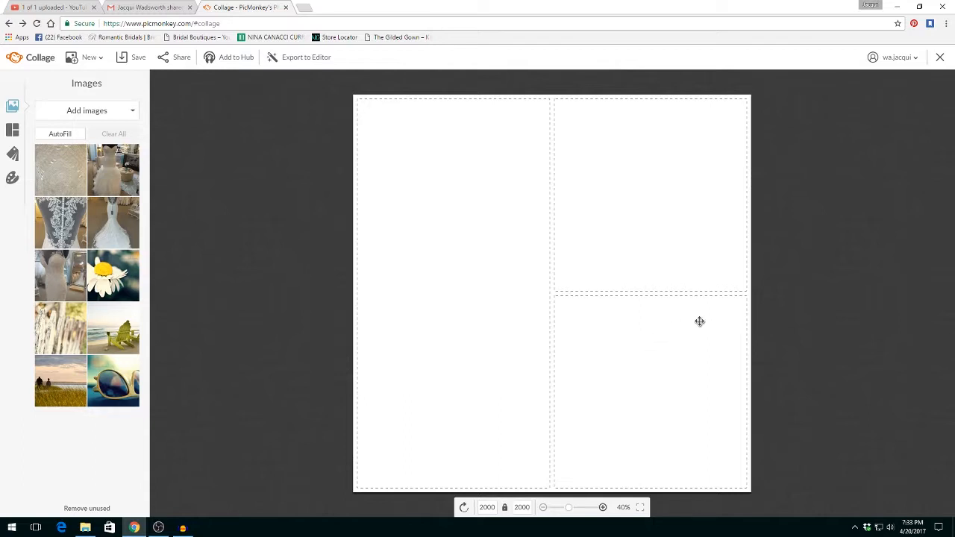
Remove the lower square cell so the collage layout has two equal tall cells
mouse_move(741, 311)
mouse_move(743, 111)
mouse_move(543, 111)
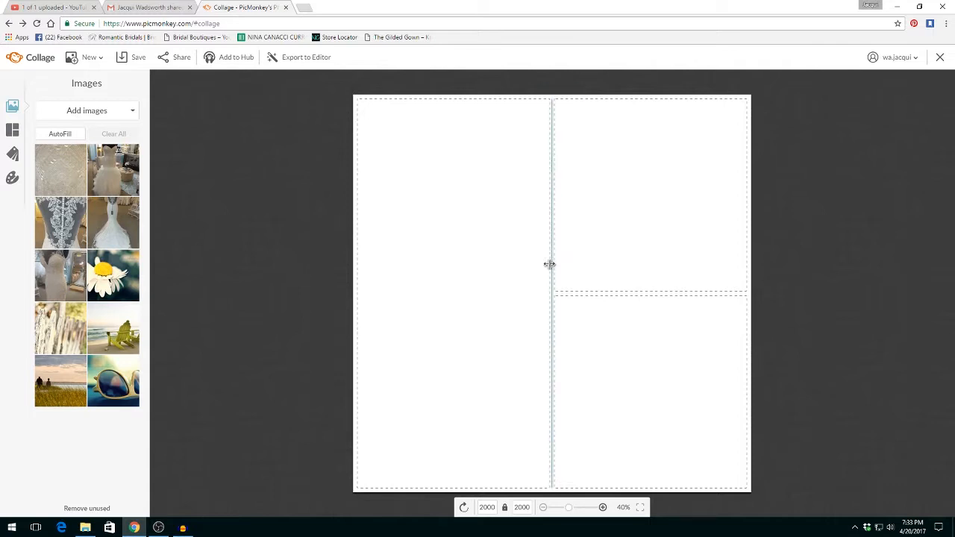
click(740, 305)
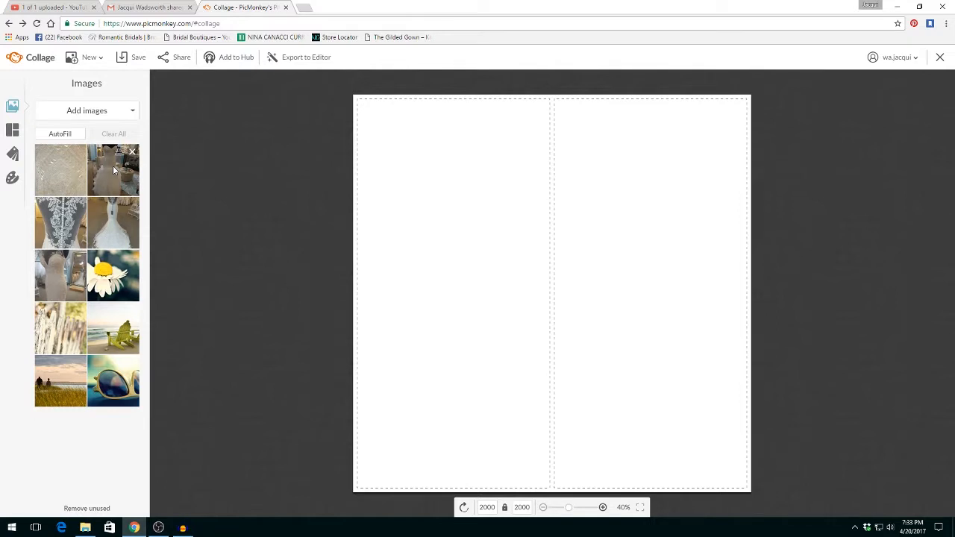
Fill the left cell with the full-length dress photo, shifted slightly left, and the right cell with the beading close-up, shifted slightly right
mouse_move(114, 171)
mouse_down()
mouse_move(169, 200)
mouse_move(448, 265)
mouse_move(529, 256)
mouse_move(470, 253)
mouse_up()
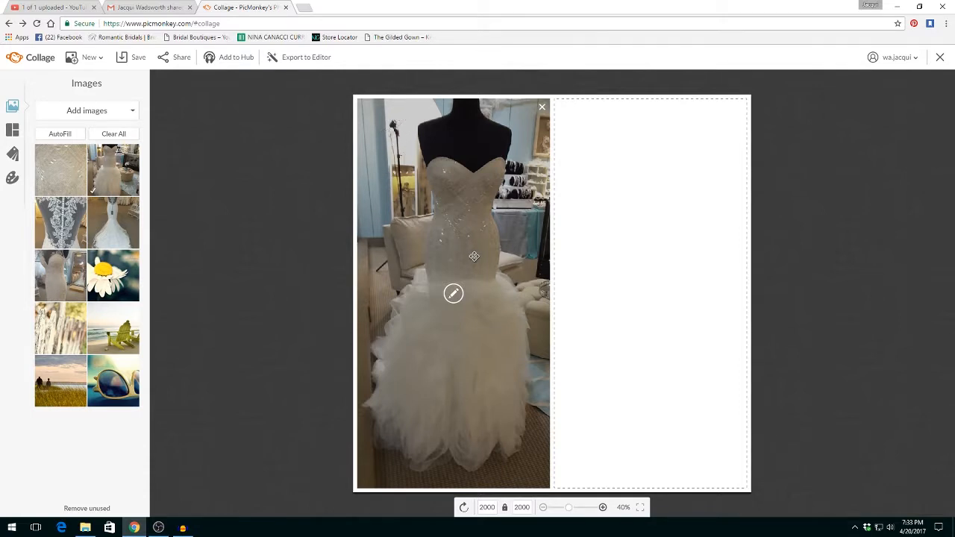
drag(473, 256, 431, 263)
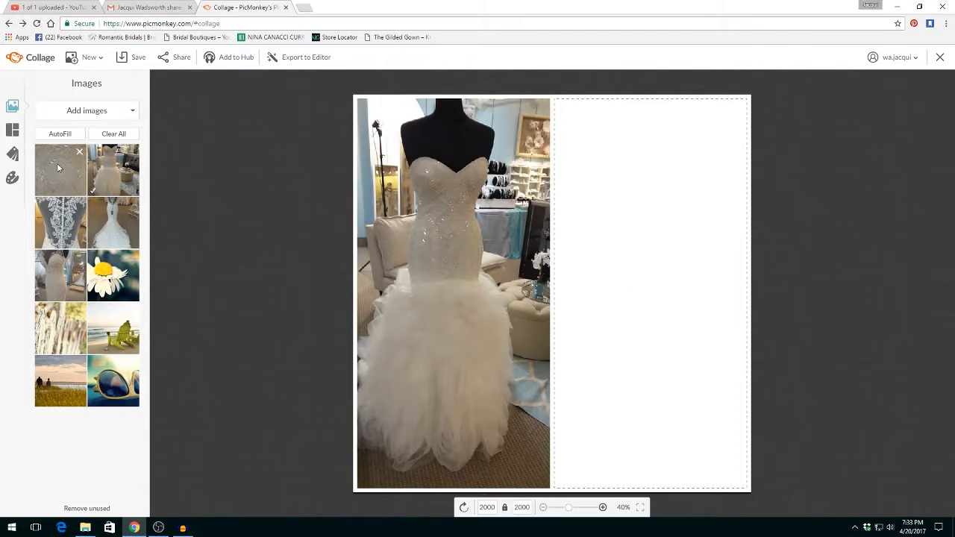
drag(59, 168, 629, 269)
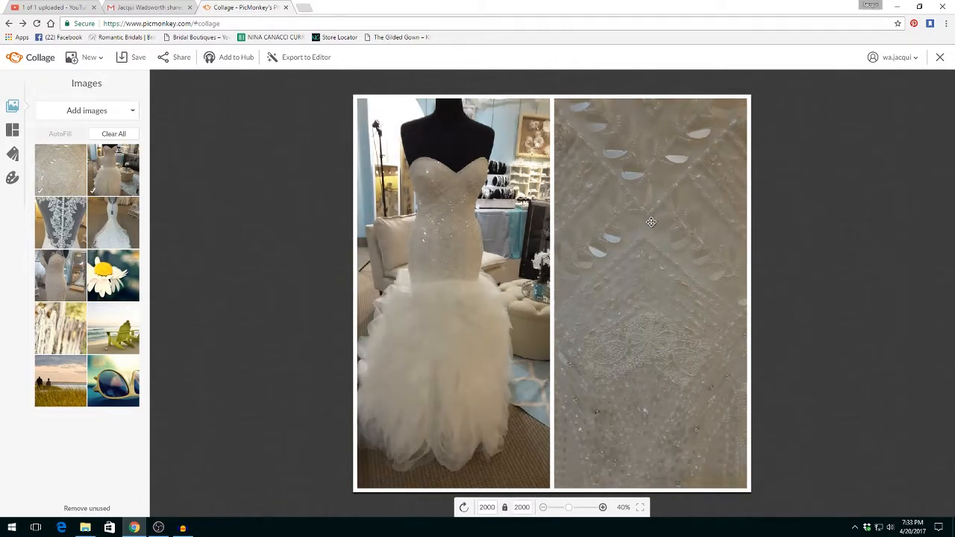
drag(652, 221, 680, 223)
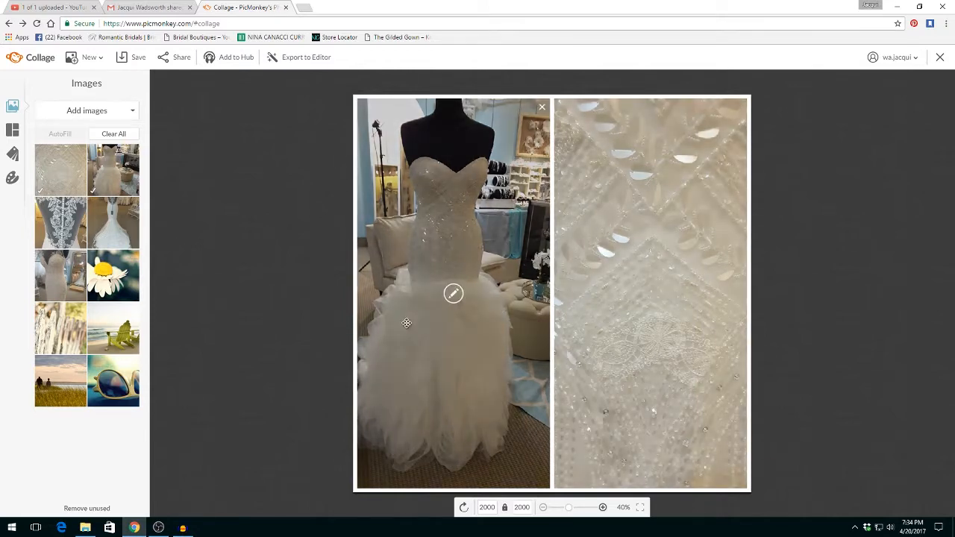
Save the two-photo collage to the April Ad Pics for Collages folder as a JPEG named 2
click(127, 60)
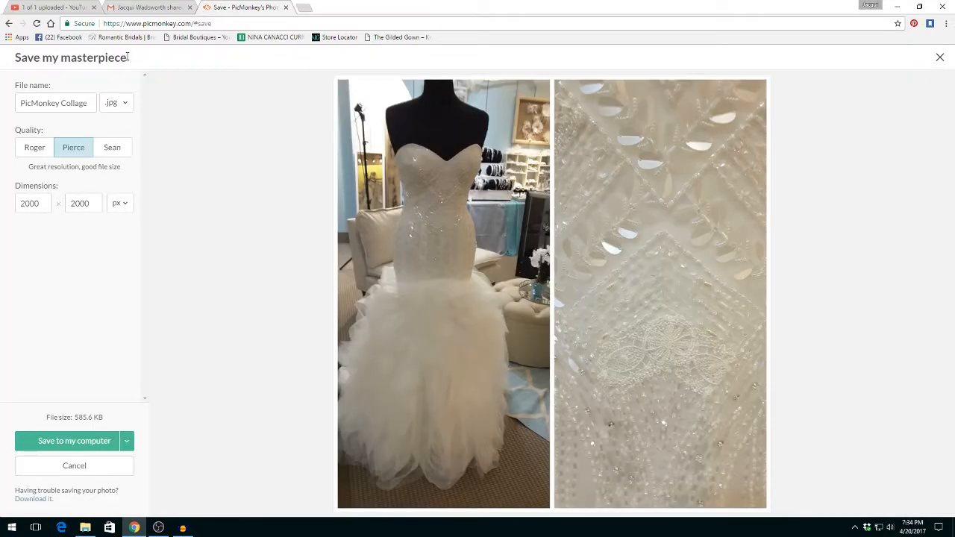
click(72, 443)
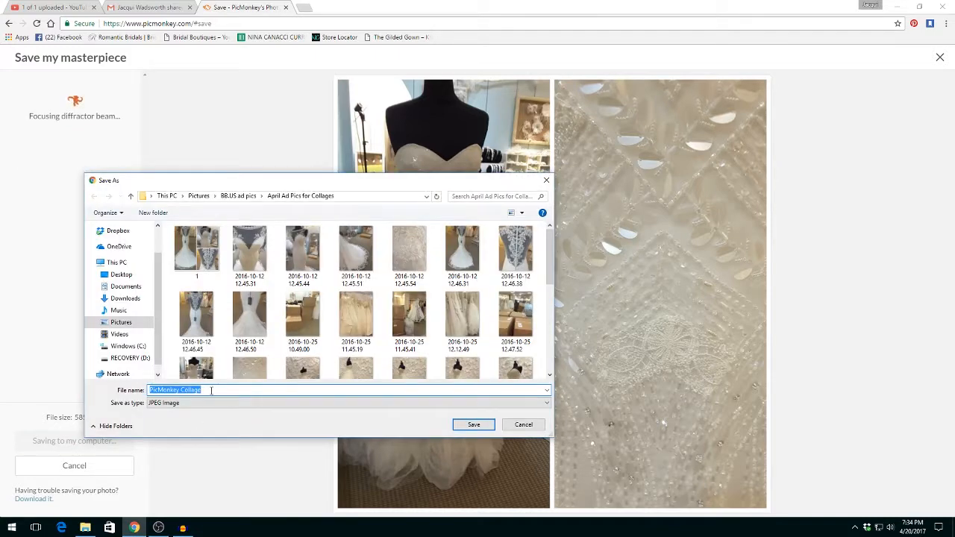
text(2)
key(Return)
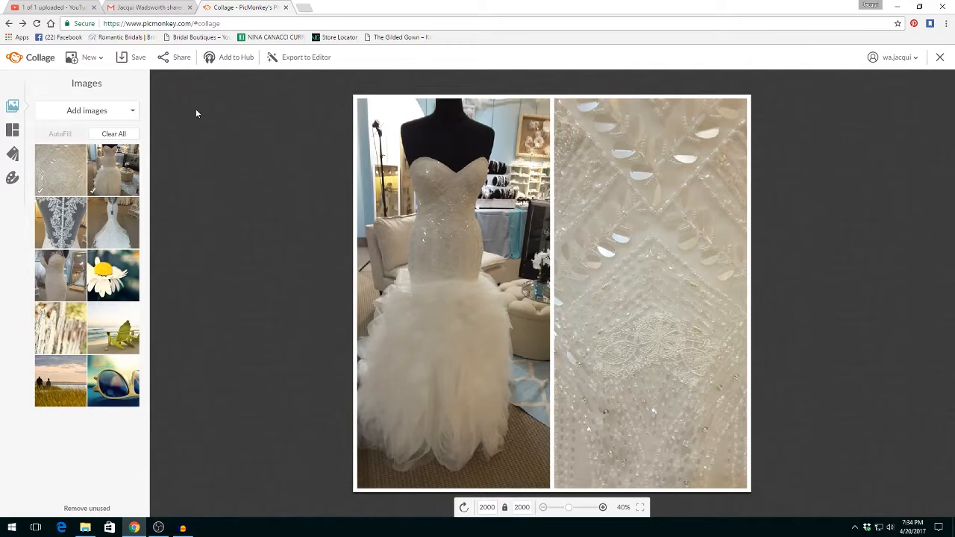
Clear the collage and add the five consecutive photos from 2016-10-28 14.49.55 through 2016-10-28 14.51.40 from the computer
click(135, 139)
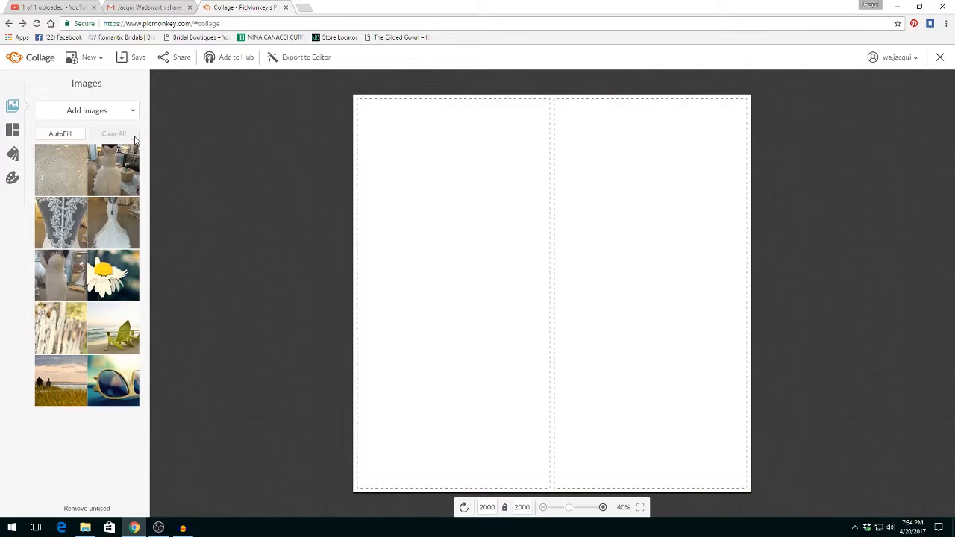
click(77, 114)
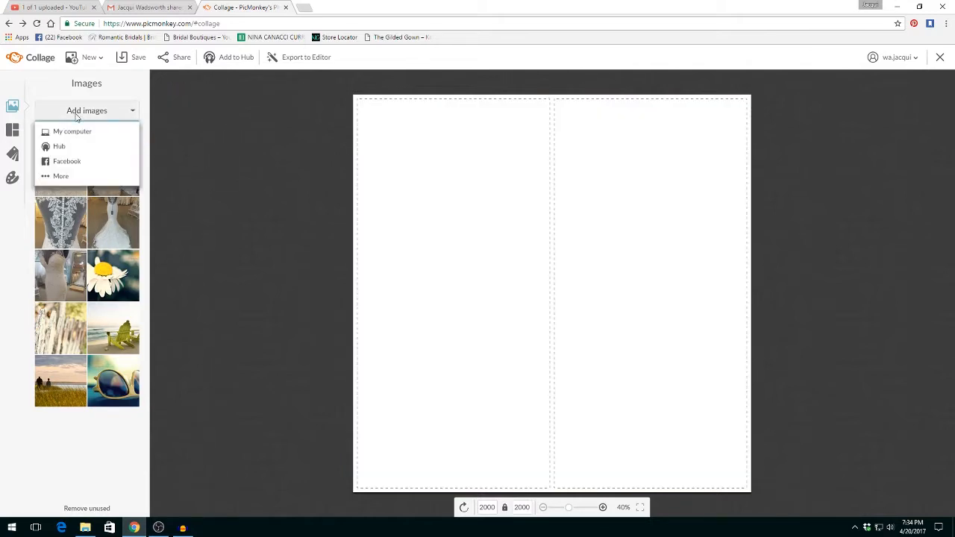
click(73, 135)
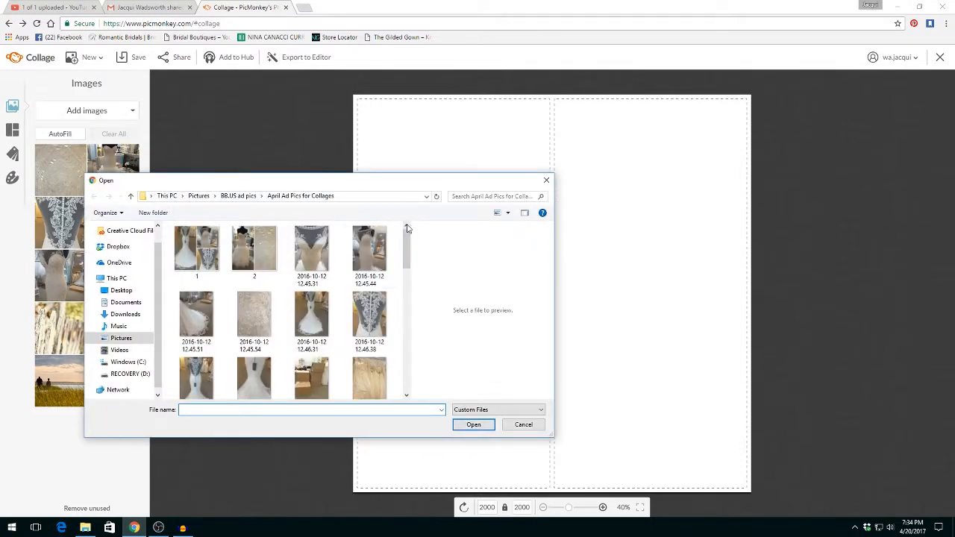
drag(408, 243, 415, 309)
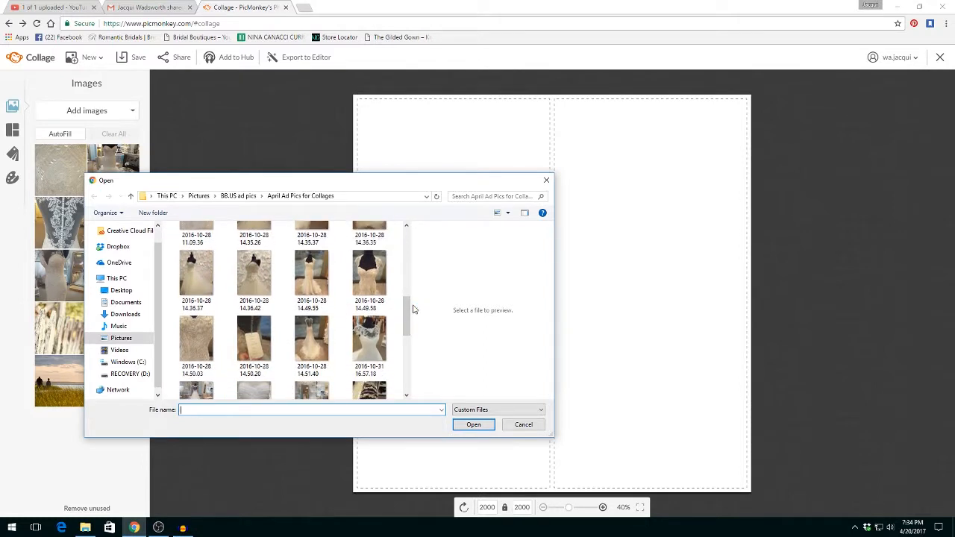
click(314, 281)
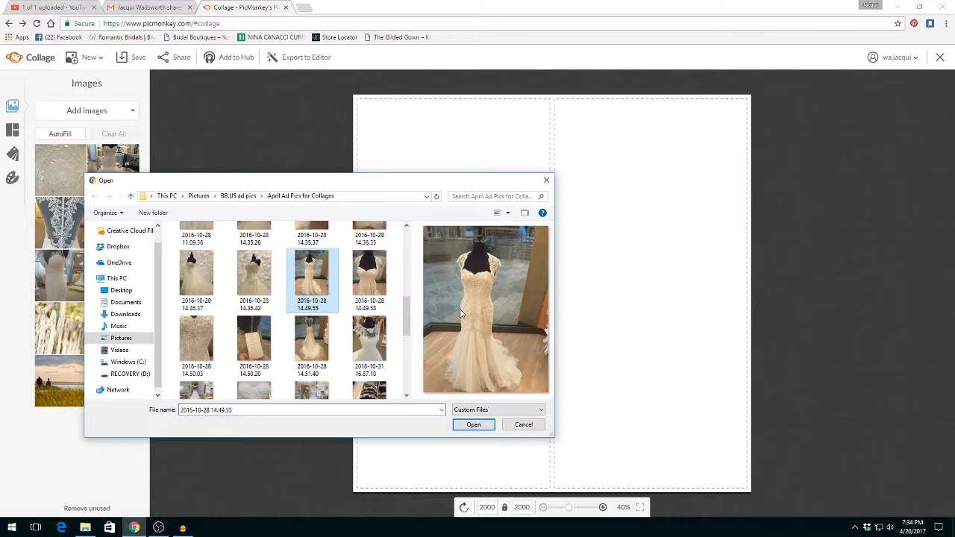
key(shift+Right)
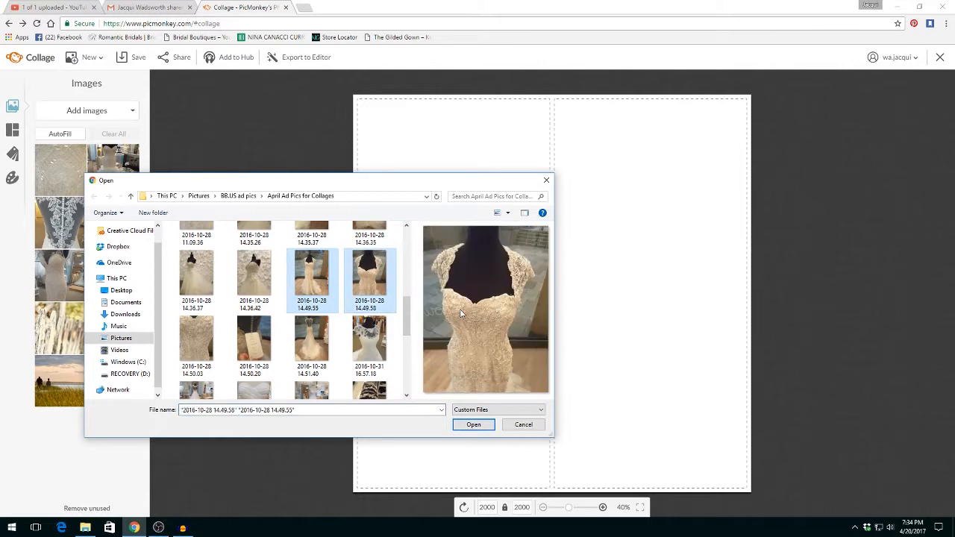
key(shift+Down)
key(shift+Left)
key(shift+Left)
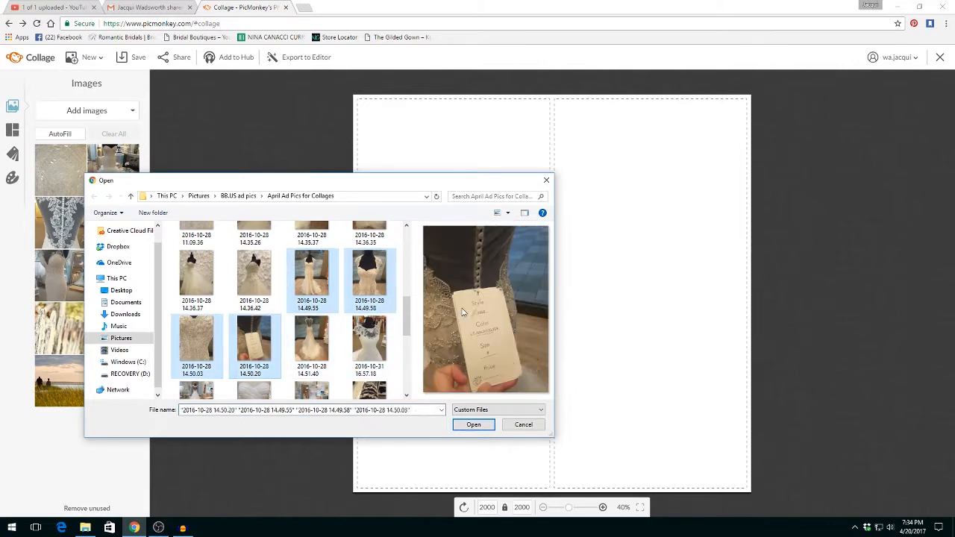
key(shift+Right)
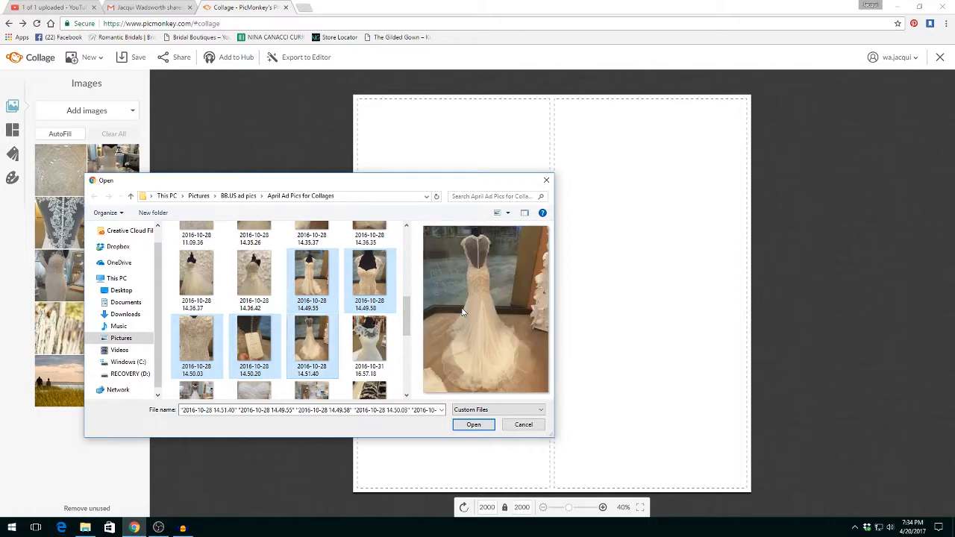
click(485, 426)
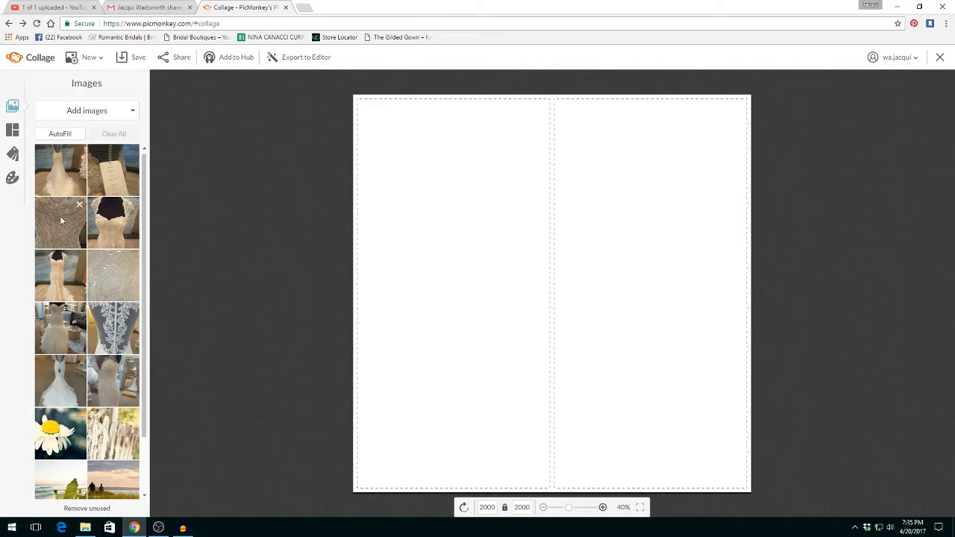
Fill the left cell with the full-length front view of the cap-sleeve dress and the right cell with its full-length back view
drag(59, 276, 476, 285)
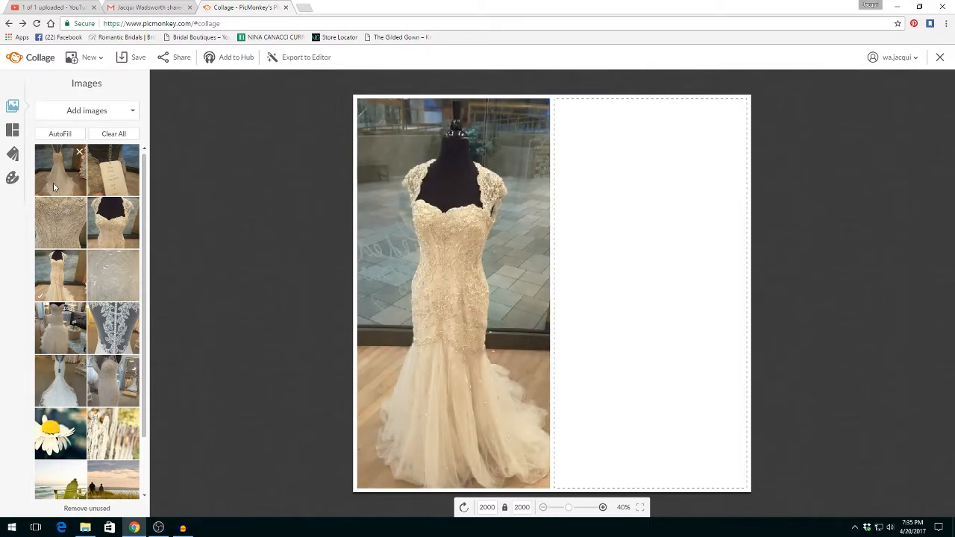
drag(53, 181, 660, 249)
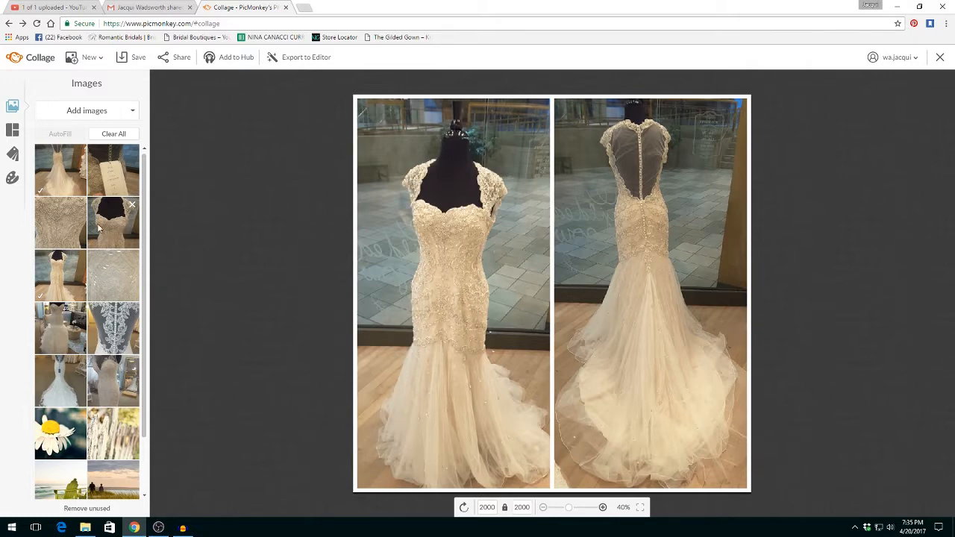
drag(66, 226, 650, 101)
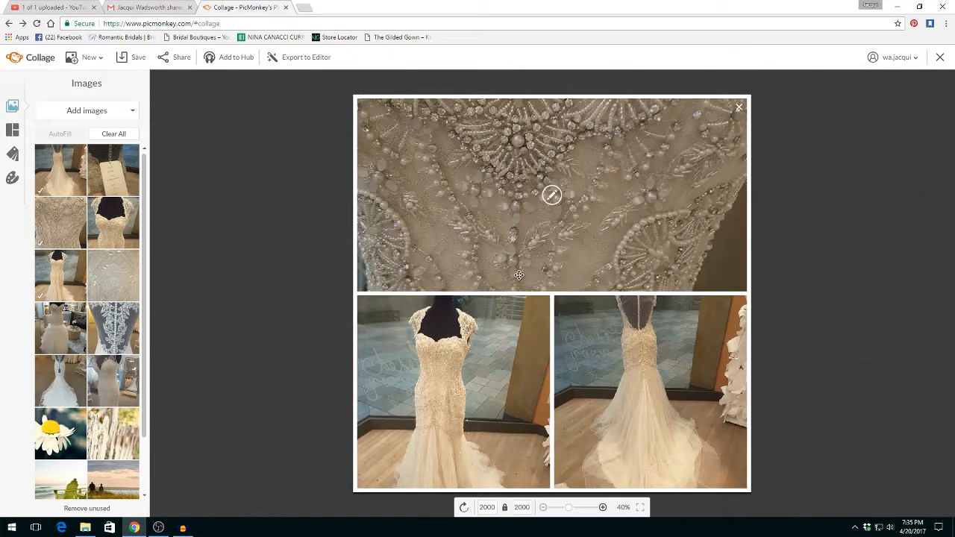
click(739, 106)
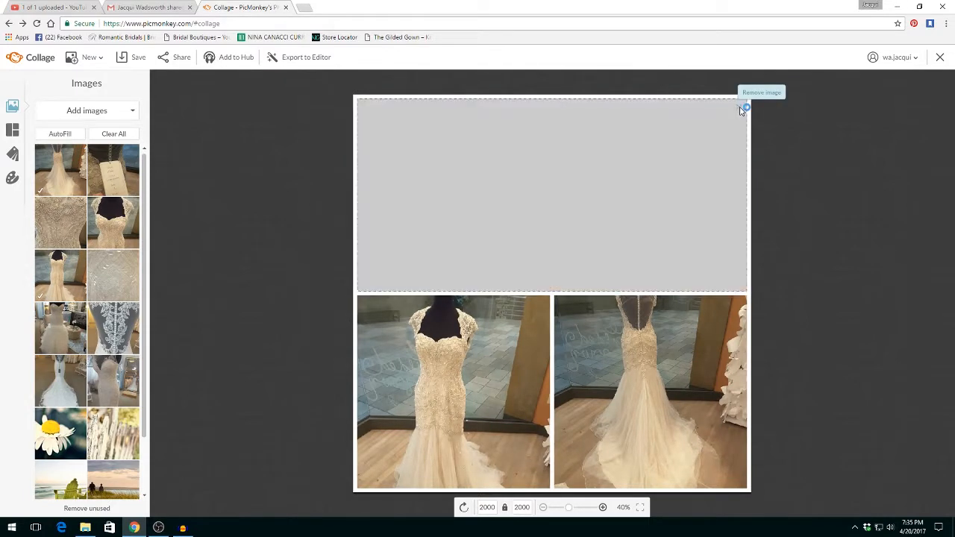
click(740, 108)
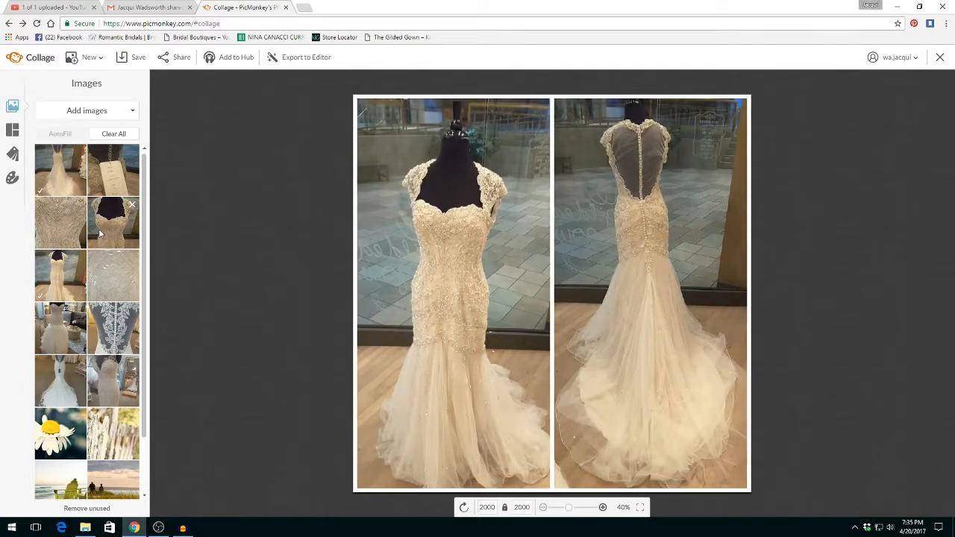
Insert the beaded bodice close-up above the back view only, moved down to show the neckline, and shift the back view slightly up
drag(59, 234, 632, 105)
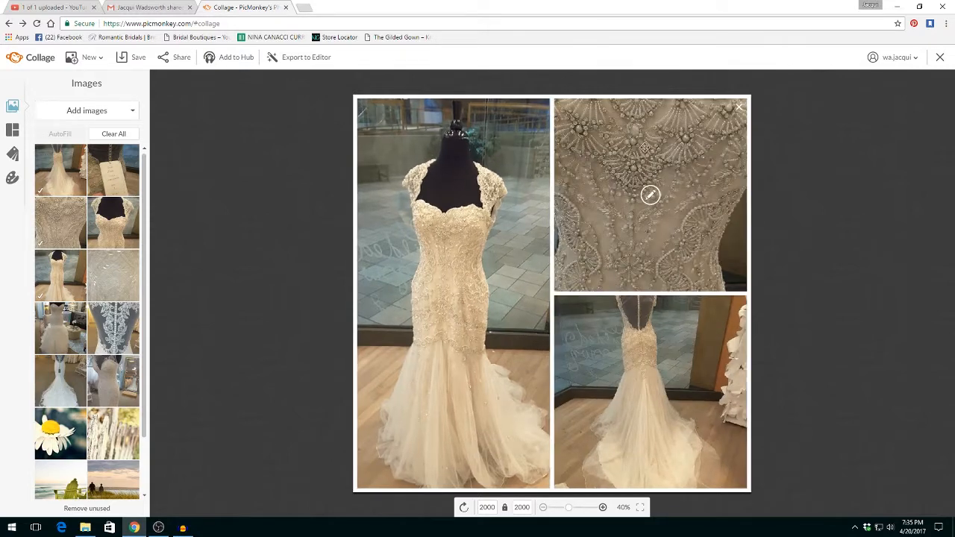
drag(660, 161, 661, 185)
drag(663, 126, 718, 208)
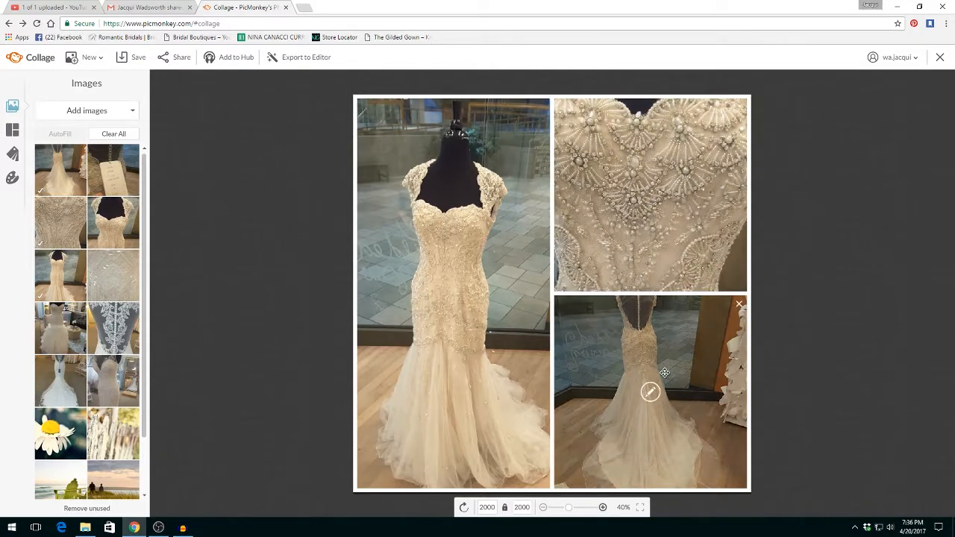
mouse_move(661, 365)
mouse_down()
mouse_move(670, 423)
mouse_move(672, 327)
mouse_up()
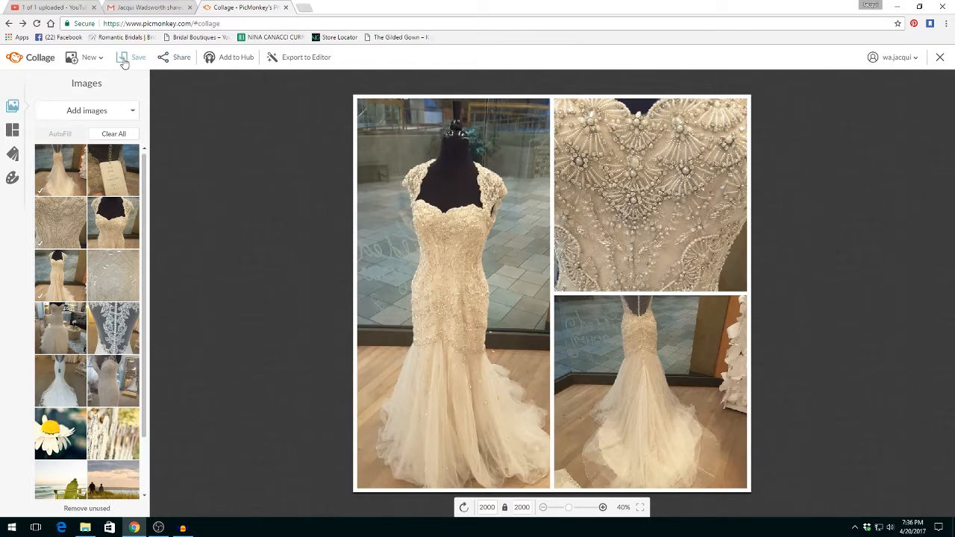
Save the three-photo collage to the April Ad Pics for Collages folder as a JPEG named 3
click(125, 62)
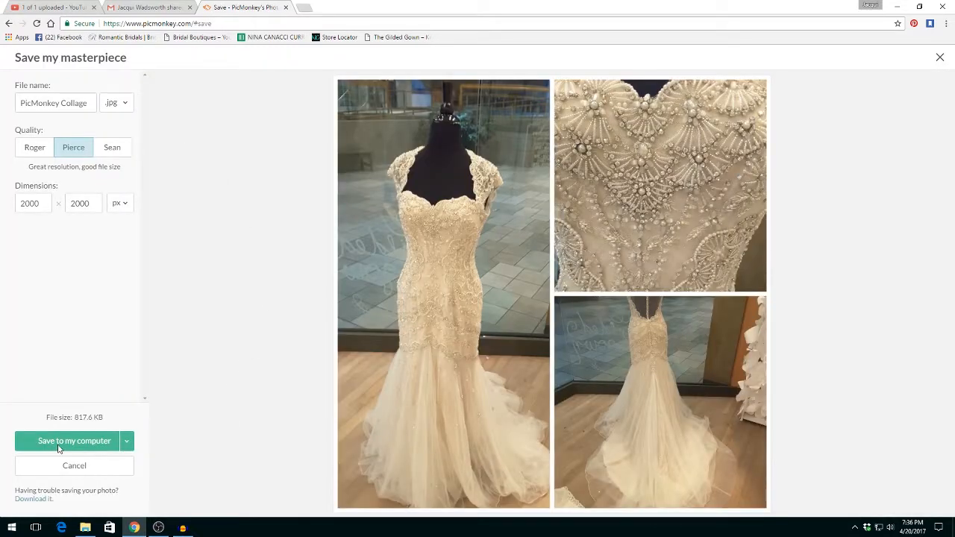
click(60, 445)
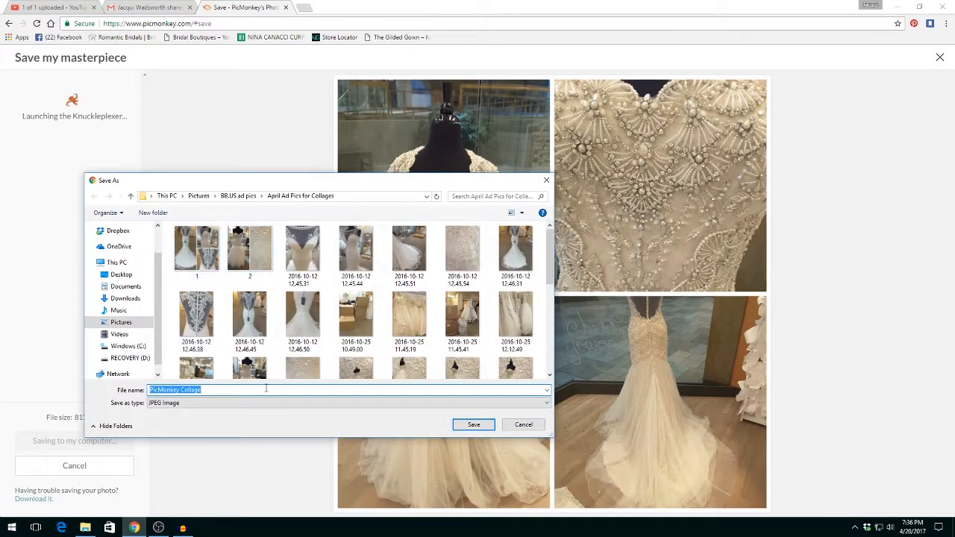
text(3)
click(473, 425)
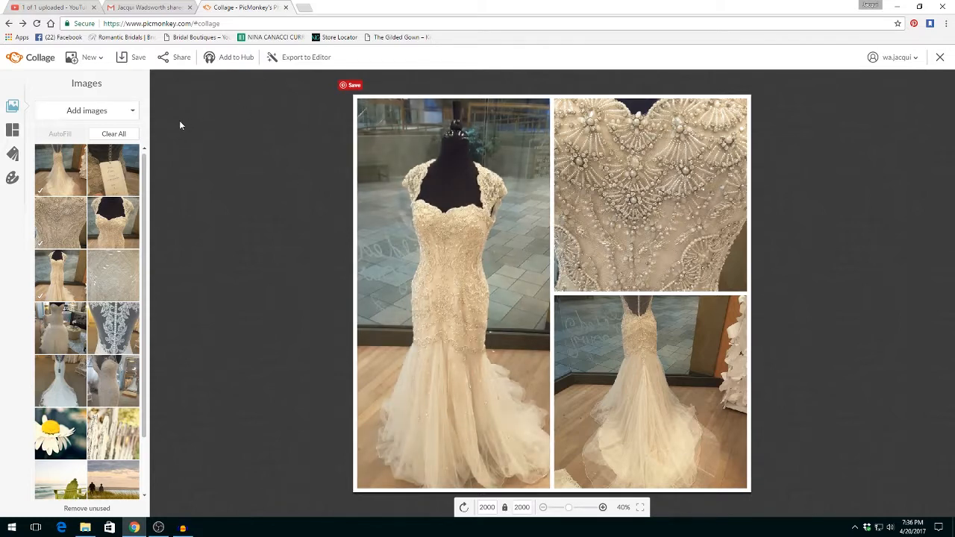
Clear the collage and add the photo 2016-10-28 14.35.26 from the computer
click(131, 135)
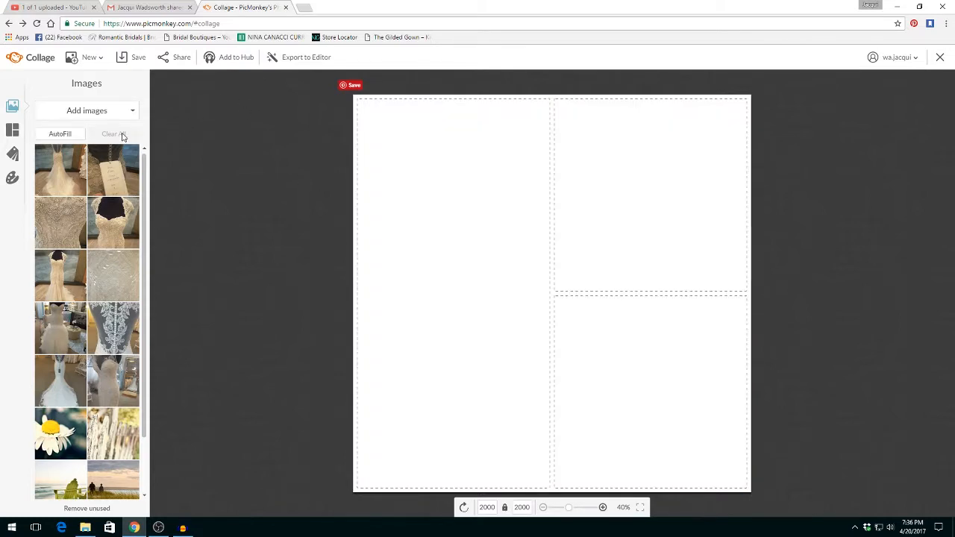
click(79, 110)
click(67, 132)
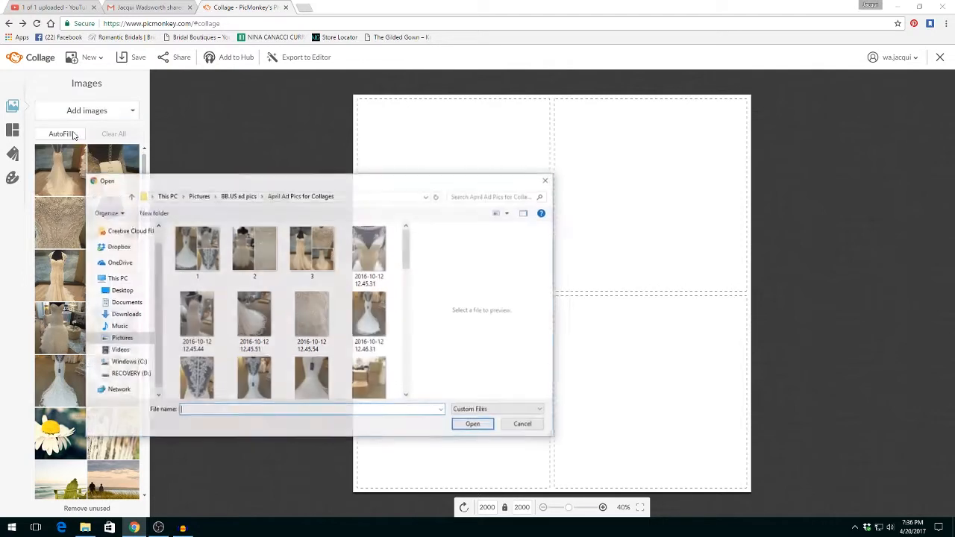
drag(409, 262, 411, 317)
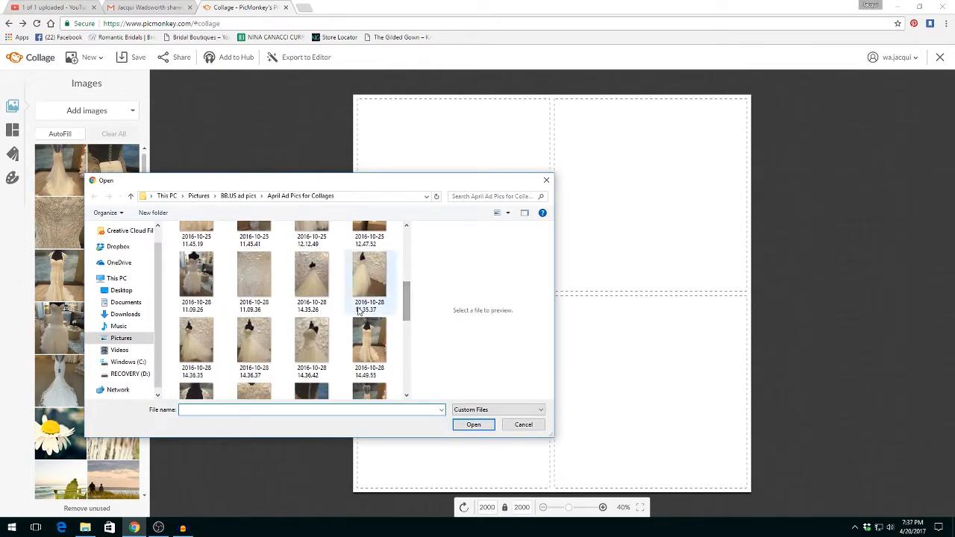
click(303, 277)
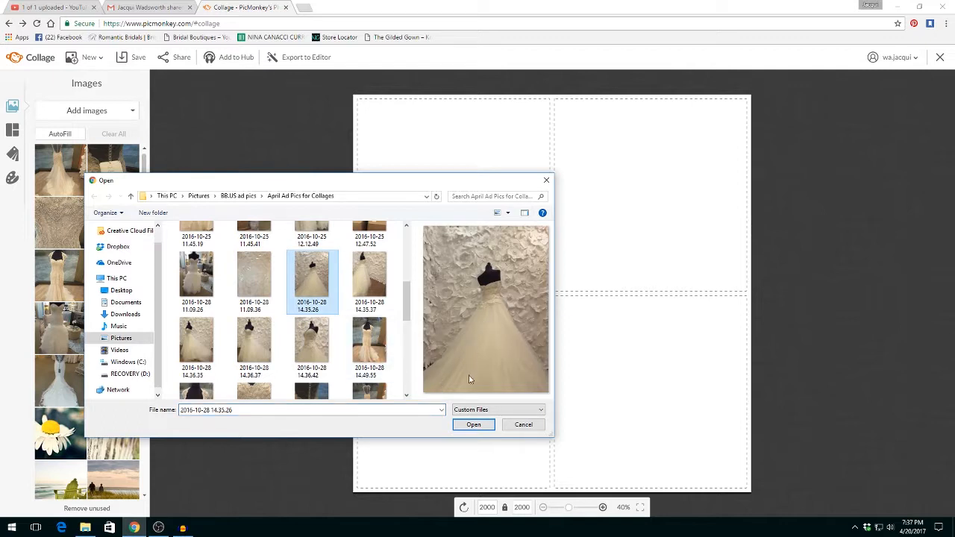
click(473, 425)
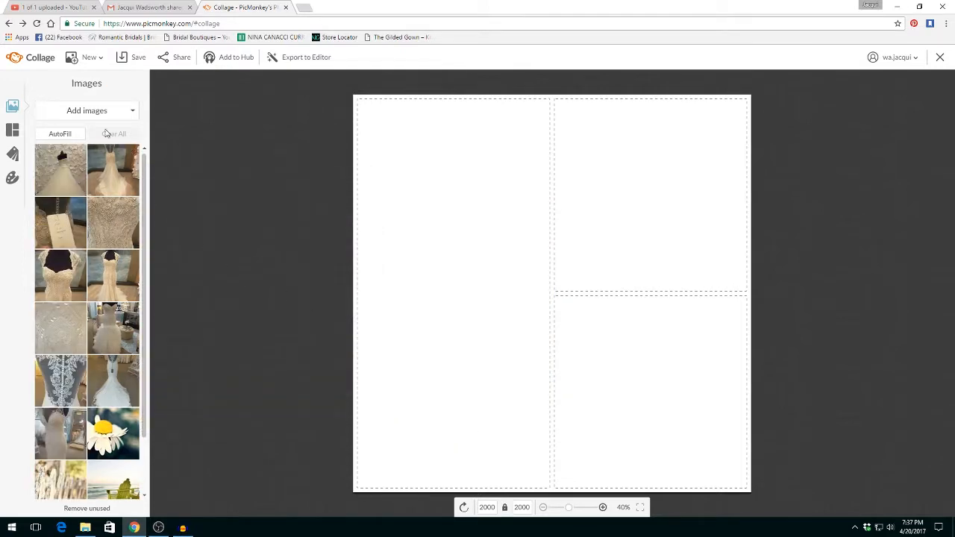
Add the photos 2016-10-28 14.36.37 and 2016-10-28 14.36.42 from the computer
click(91, 115)
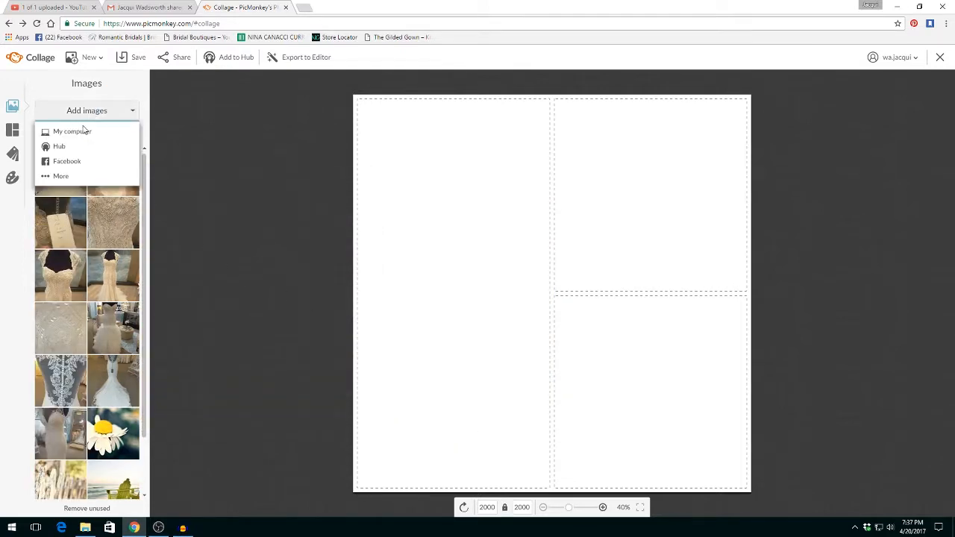
click(82, 131)
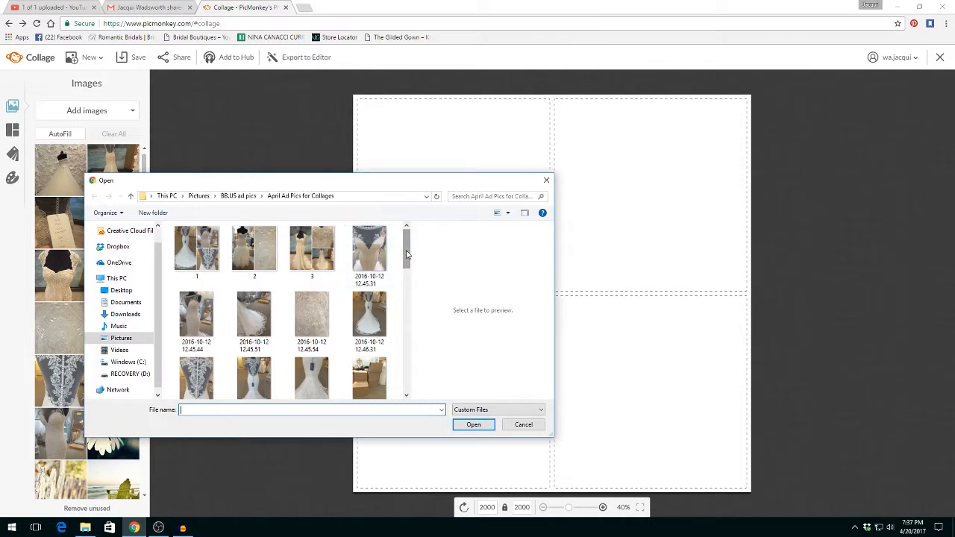
drag(407, 255, 409, 315)
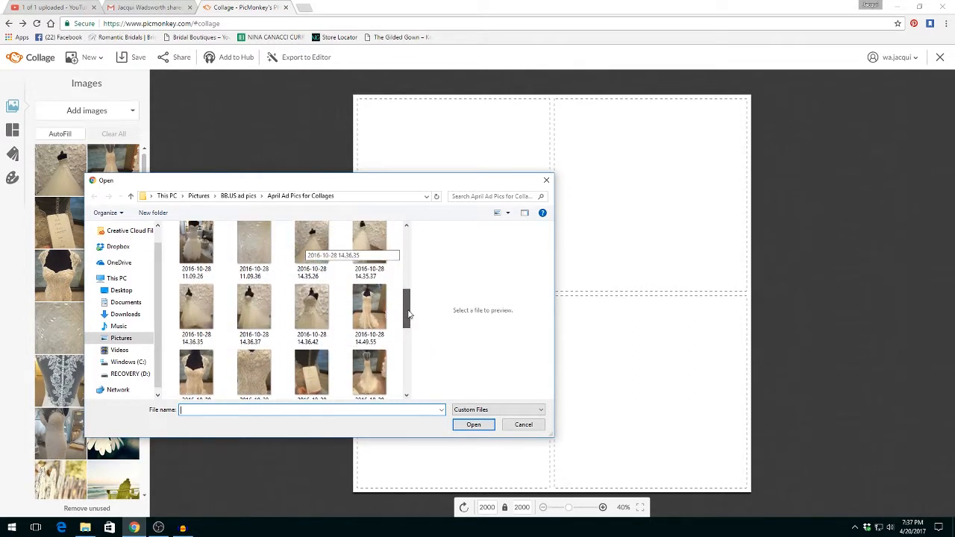
click(306, 319)
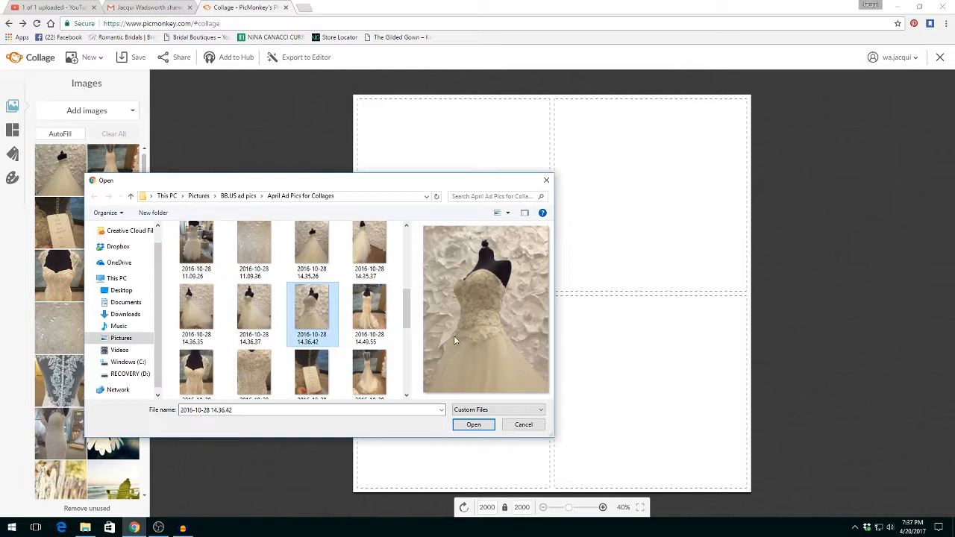
click(259, 309)
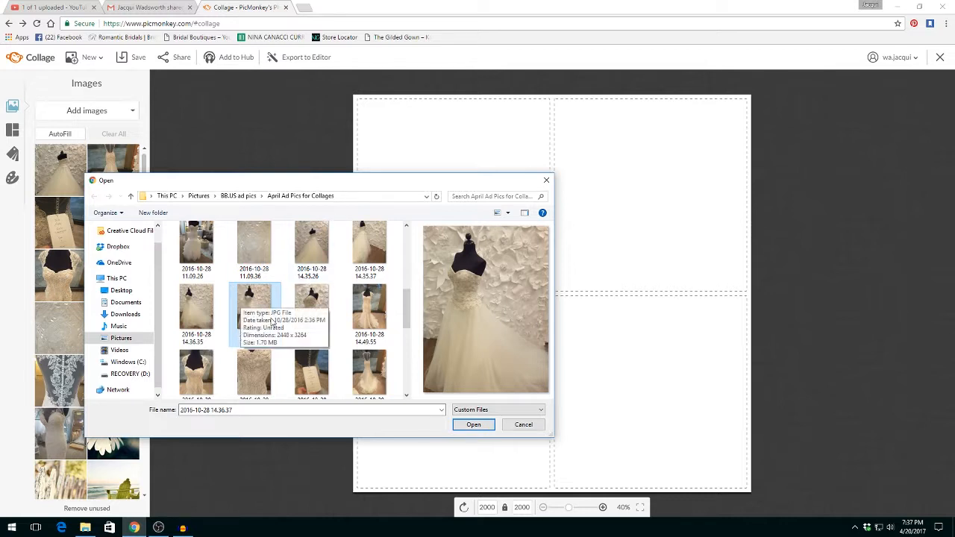
ctrl+click(304, 300)
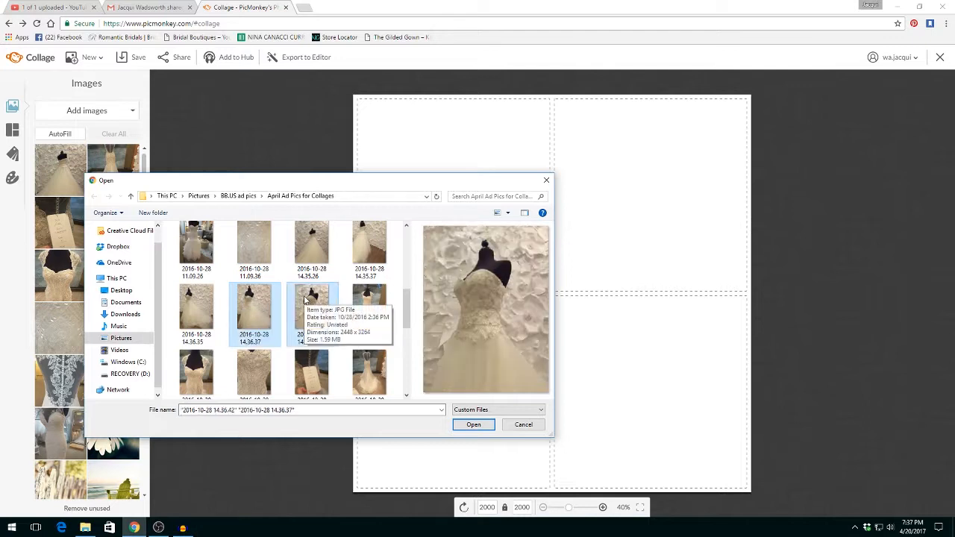
click(464, 425)
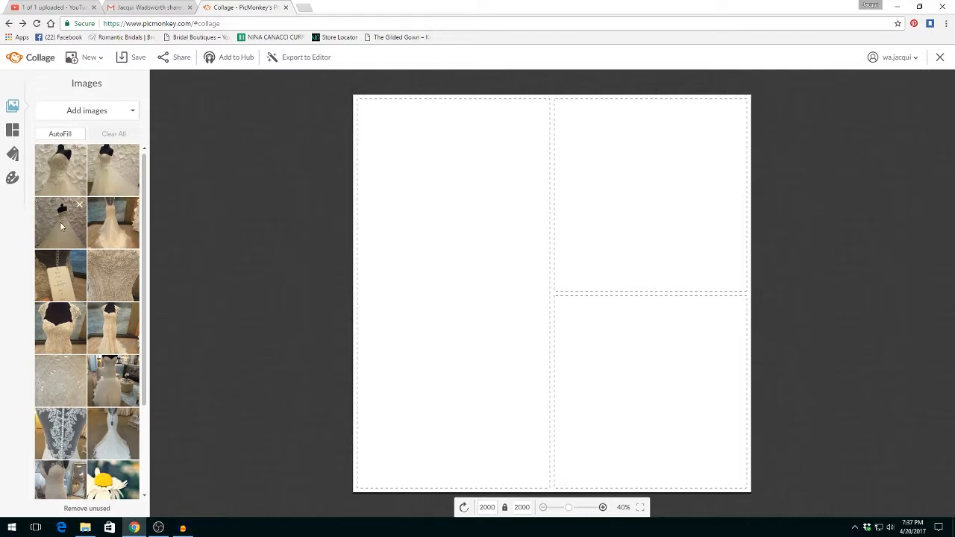
Fill the left cell with the strapless gown's back view and the lower right cell with its front view, removing the empty upper right cell
drag(62, 226, 445, 275)
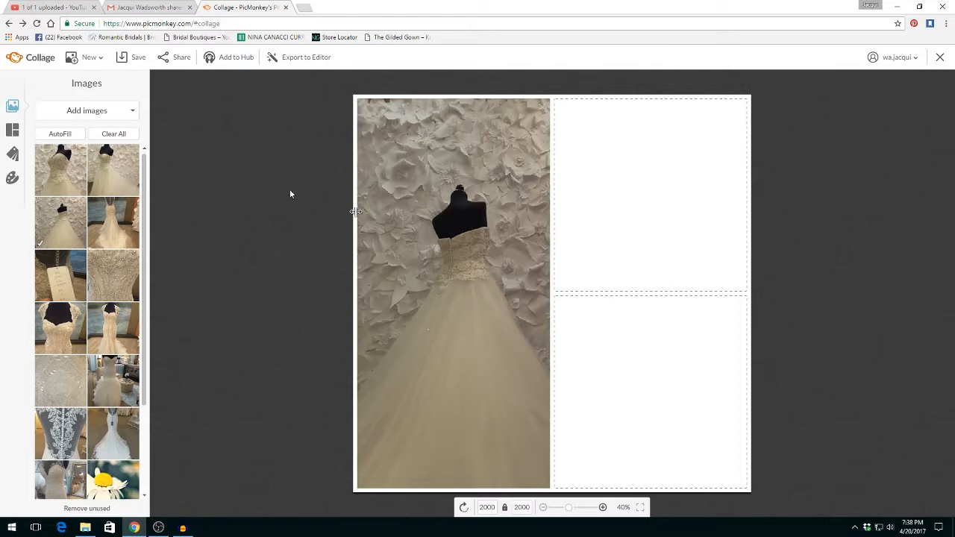
drag(127, 176, 651, 388)
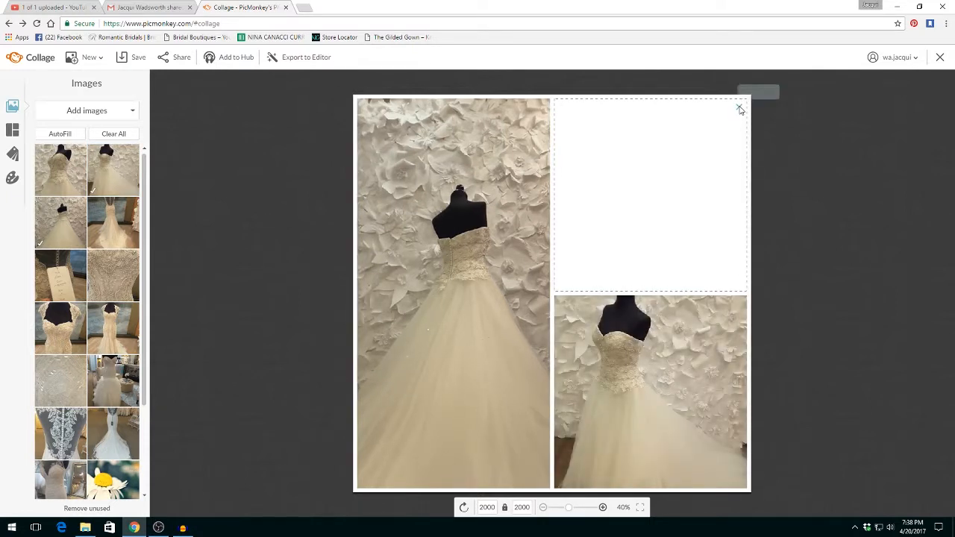
click(739, 109)
drag(628, 264, 700, 243)
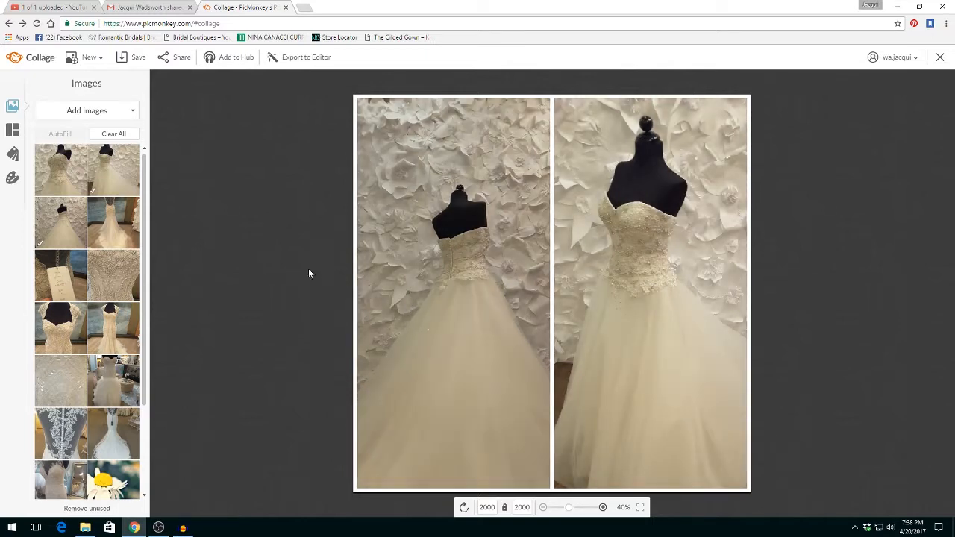
Insert the closer bodice view above the front view on the right, and remove the front view and its cell
drag(64, 182, 656, 108)
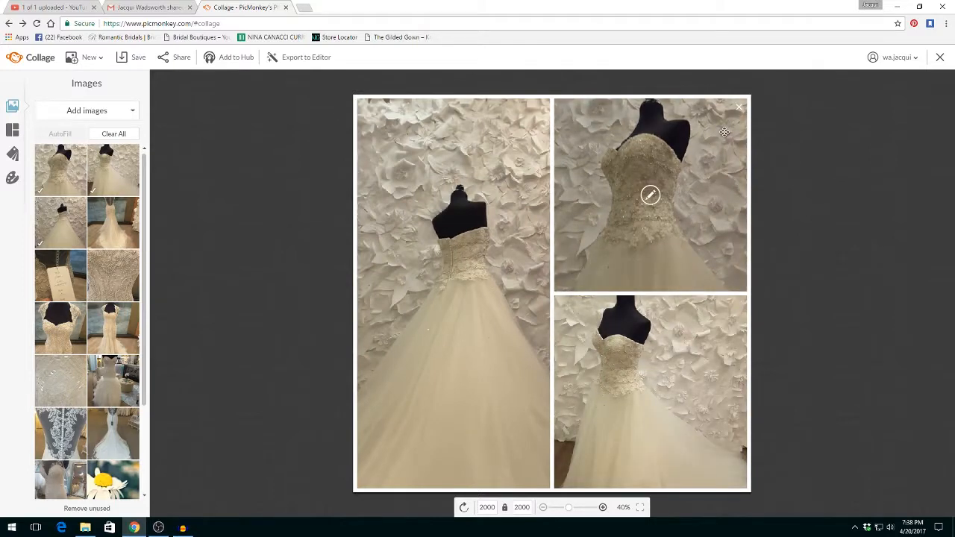
click(740, 305)
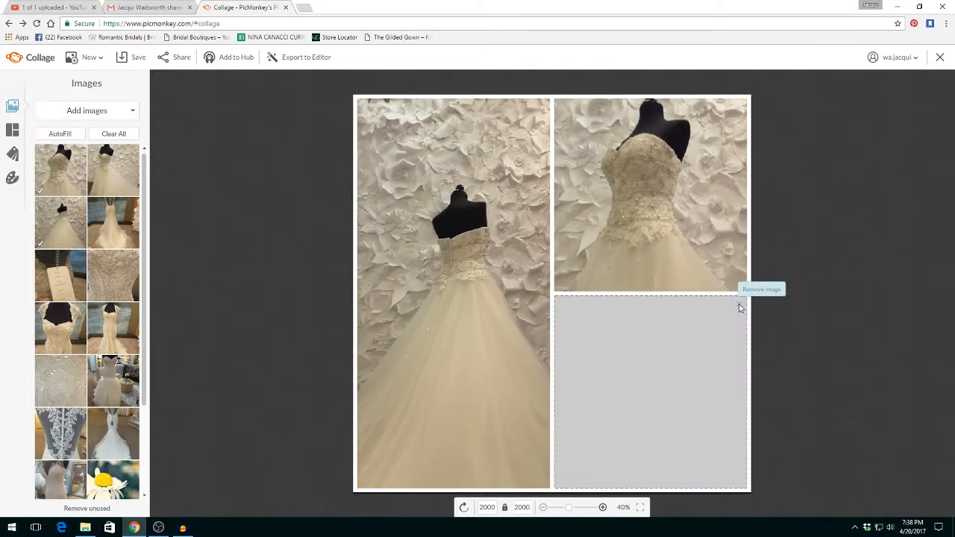
click(739, 304)
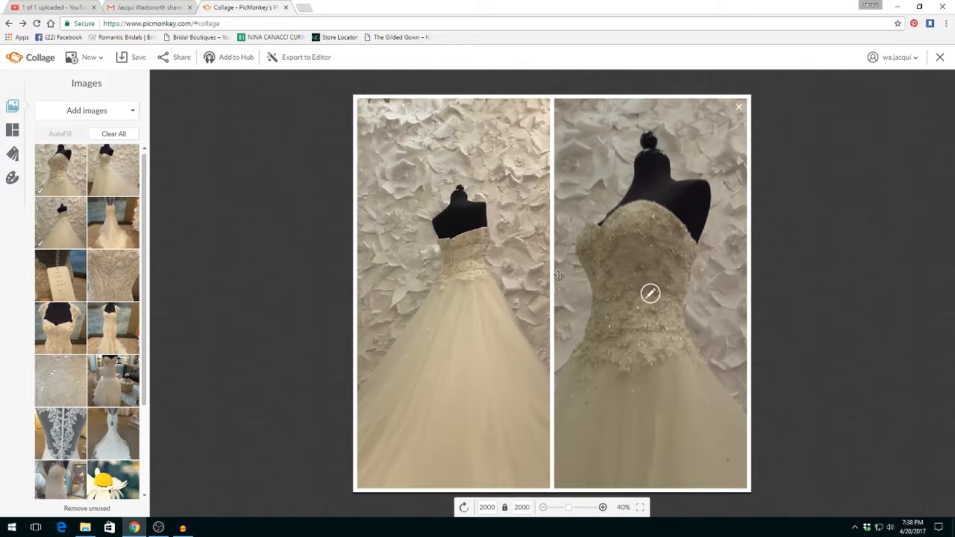
Save the two-photo collage to the April Ad Pics for Collages folder as a JPEG named 4
click(126, 58)
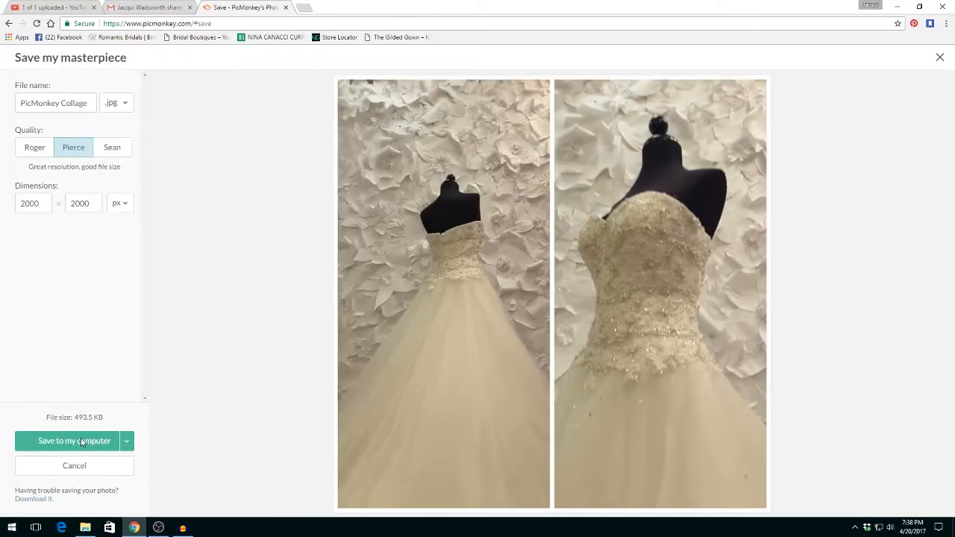
click(82, 442)
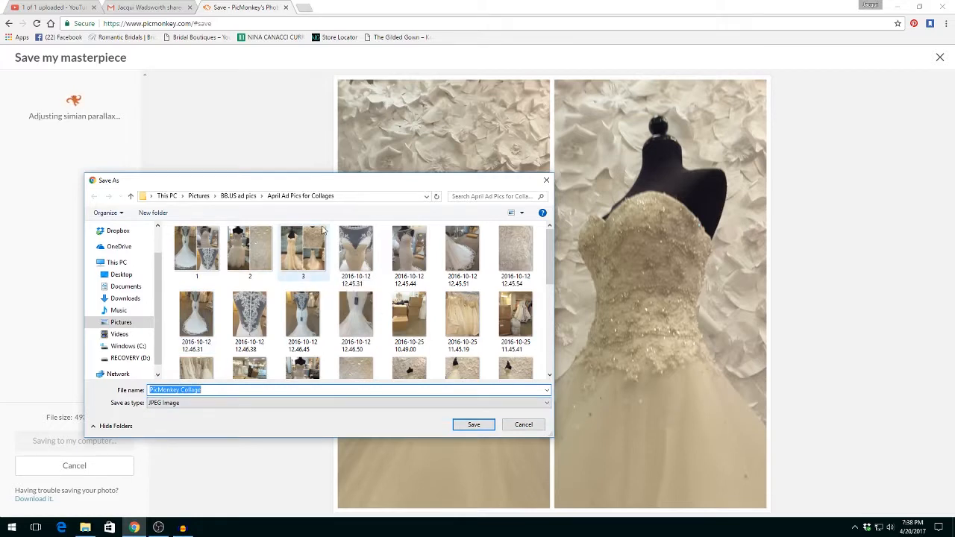
text(4)
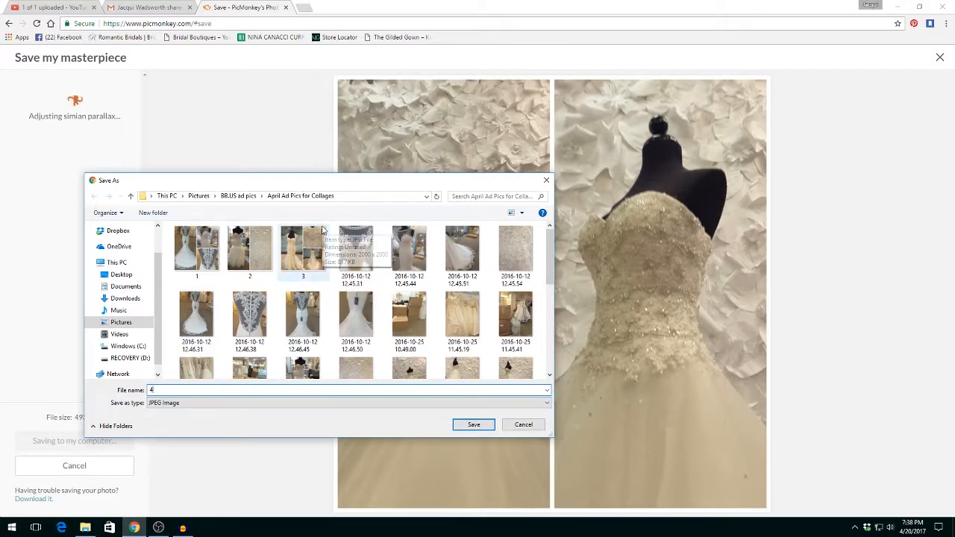
click(474, 424)
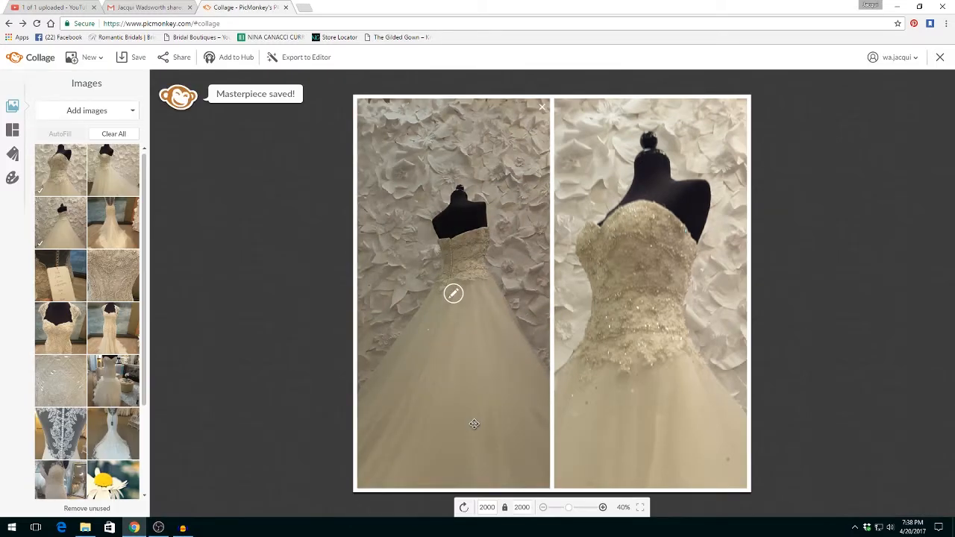
Clear the collage and add the five consecutive photos from 2016-11-03 12.37.07-1 through 2016-11-22 12.19.33 from the computer
click(114, 134)
click(86, 113)
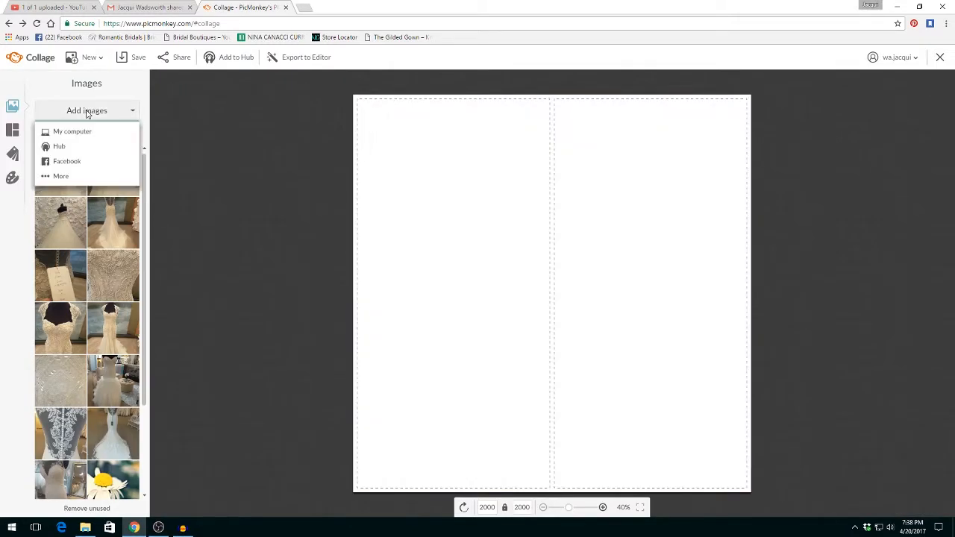
click(72, 132)
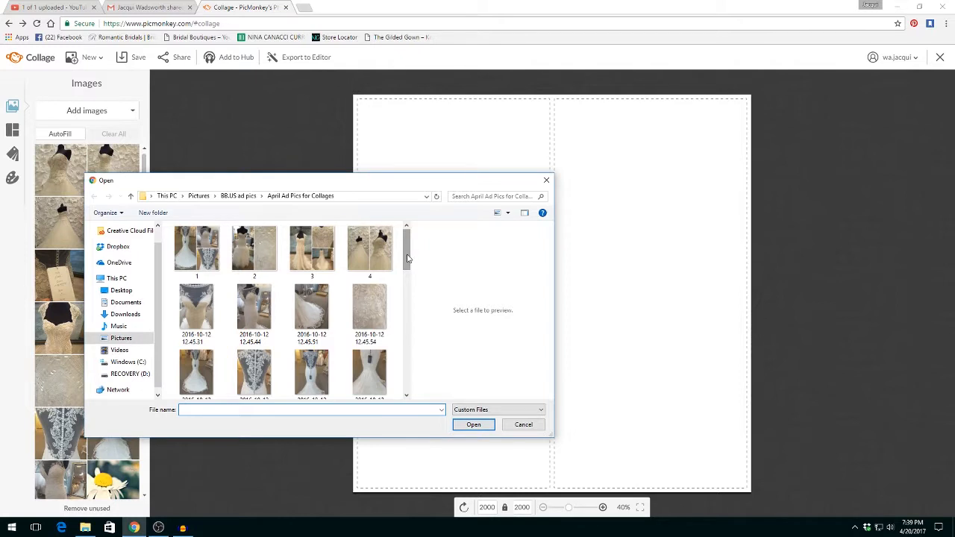
drag(407, 258, 409, 260)
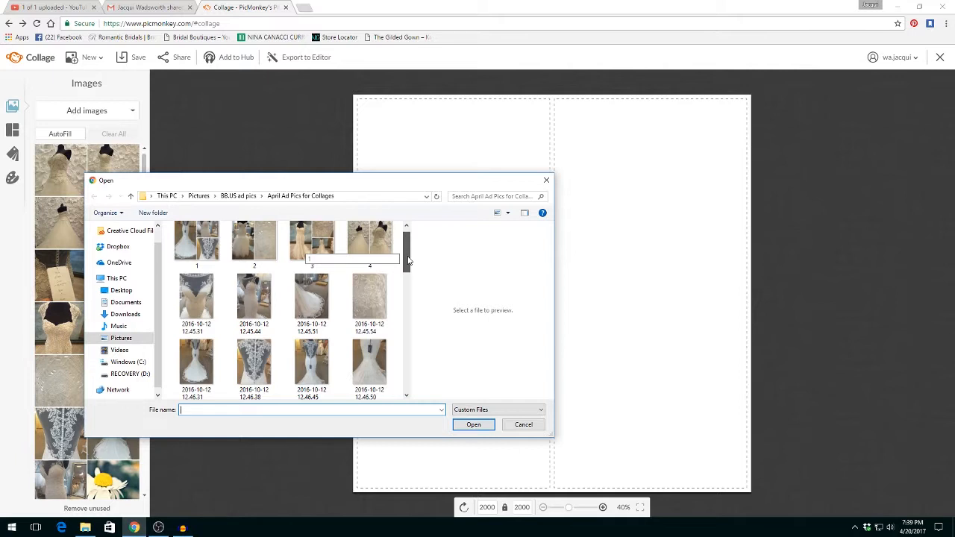
drag(408, 260, 402, 354)
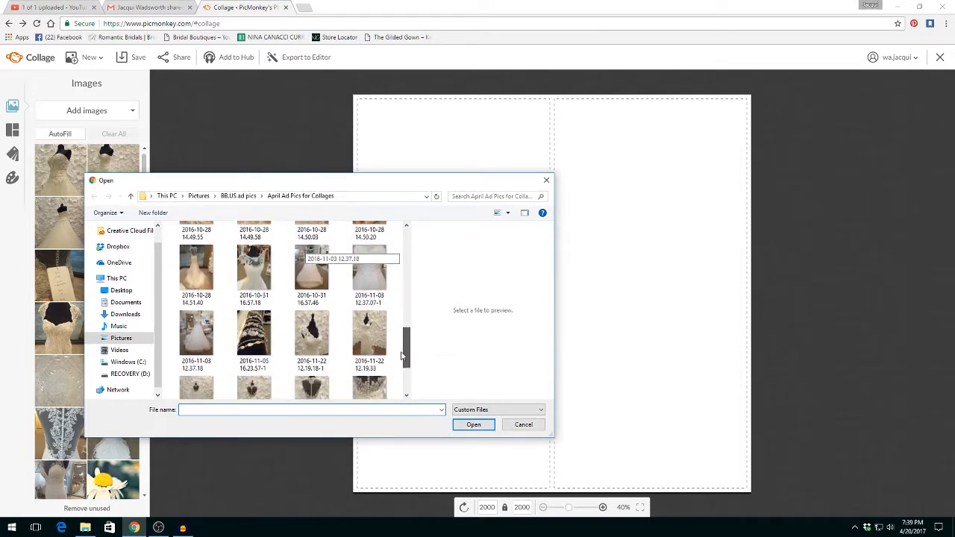
click(371, 285)
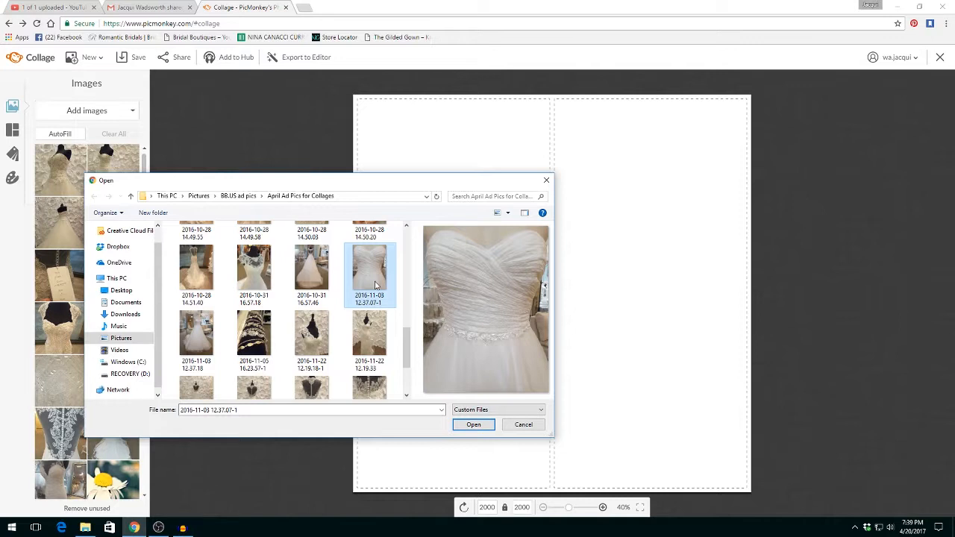
key(shift+Down)
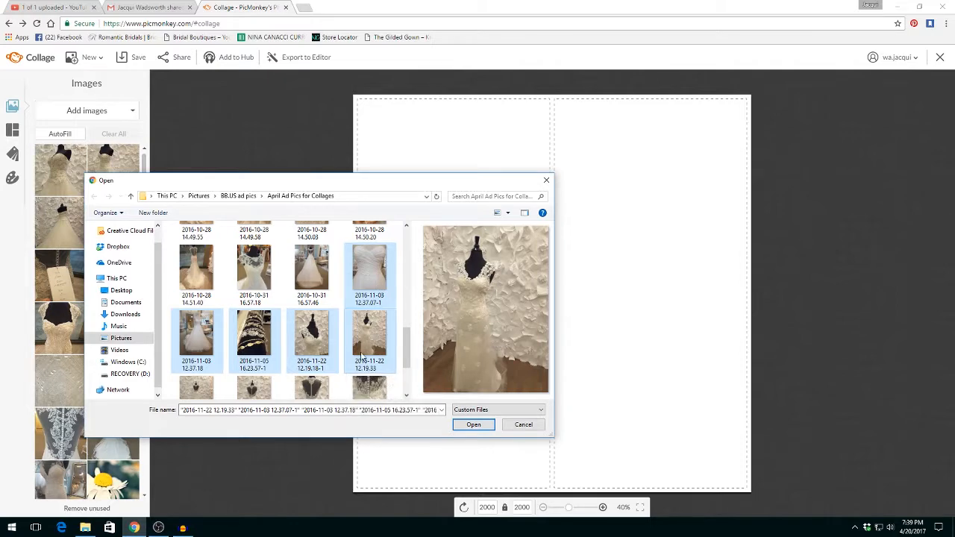
click(474, 425)
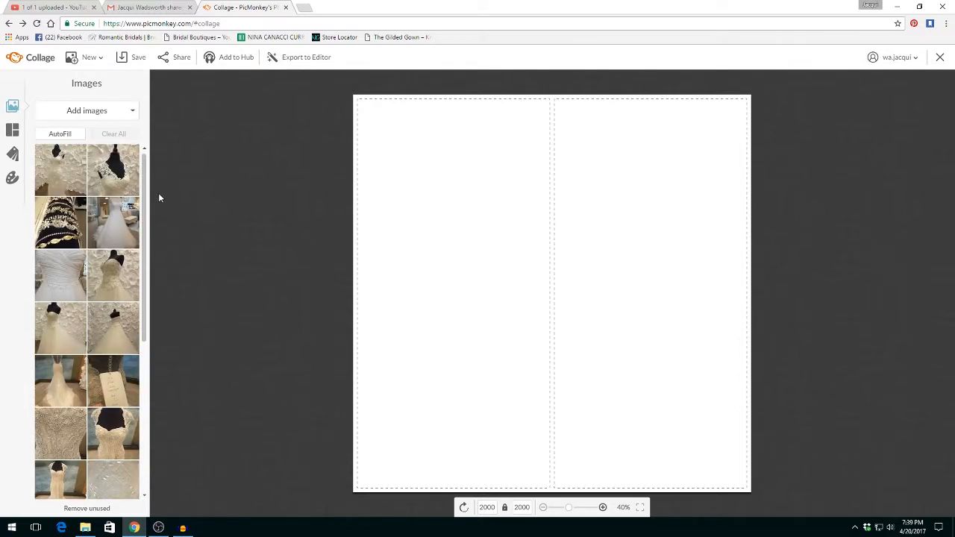
Fill the left cell with the pleated sweetheart bodice close-up and reduce its size to 116%
drag(66, 285, 431, 282)
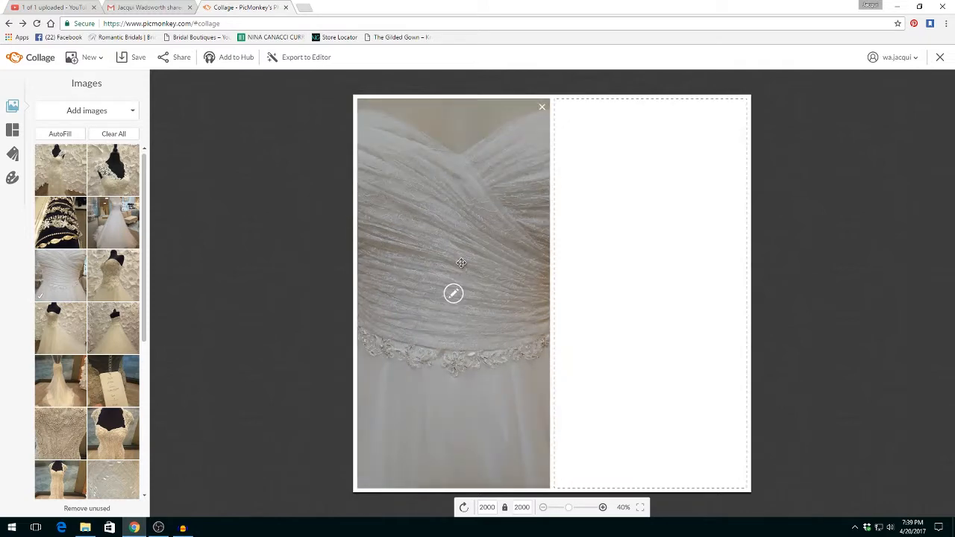
click(453, 297)
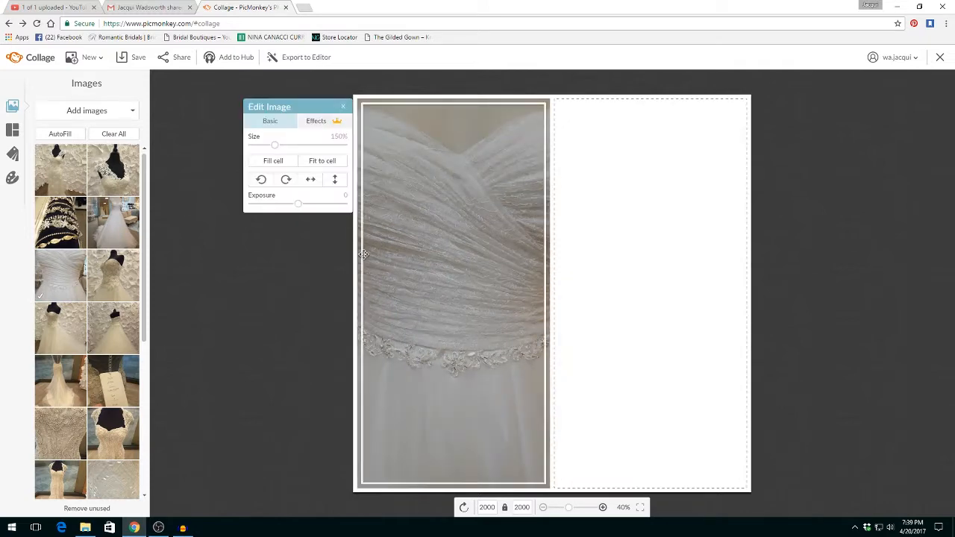
drag(275, 149, 259, 146)
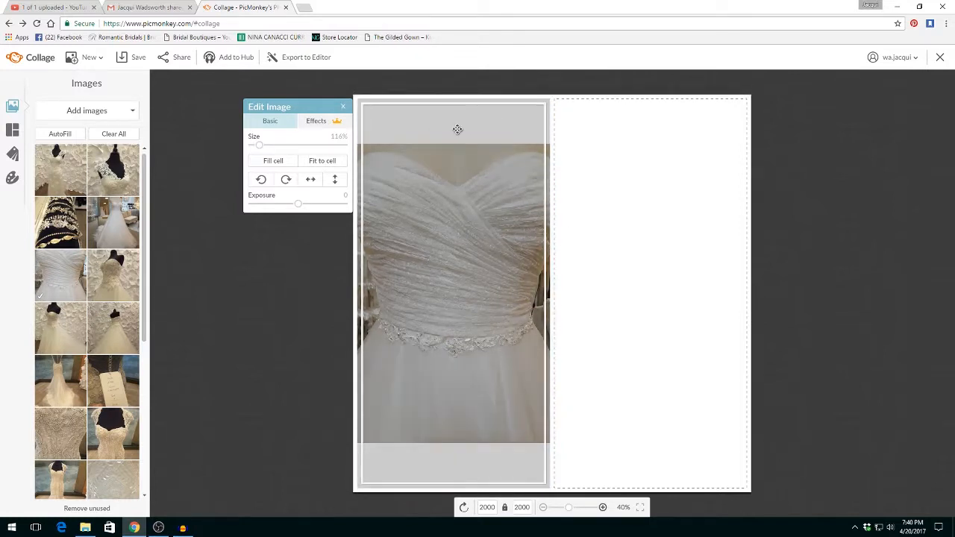
Replace the bodice close-up in the left cell with the jeweled headbands photo, and place the full-length tulle gown, shifted slightly left, in the right cell
click(343, 107)
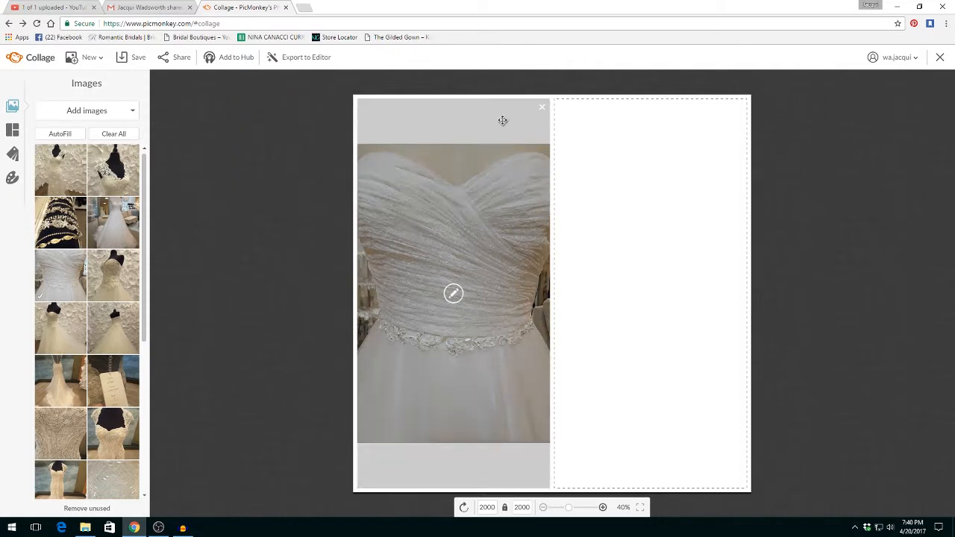
click(542, 111)
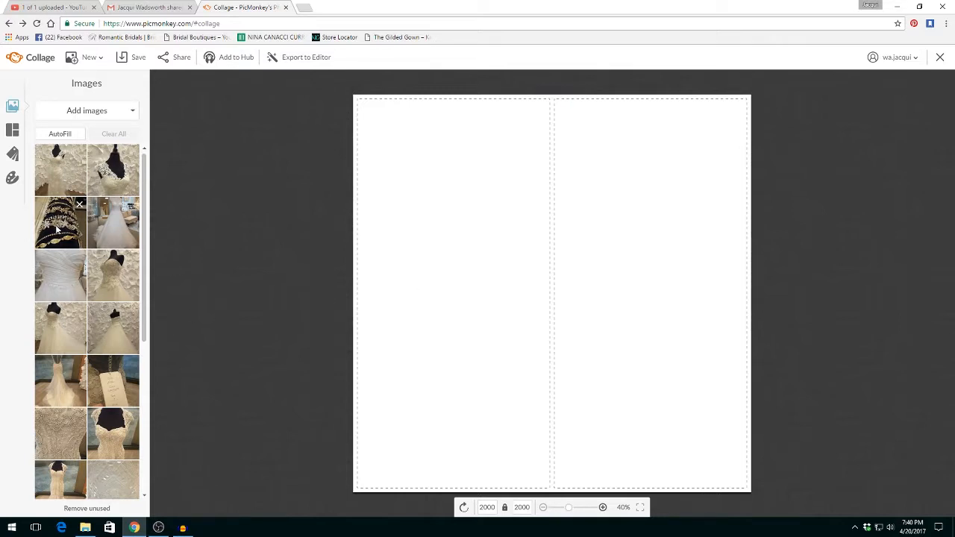
drag(57, 229, 434, 224)
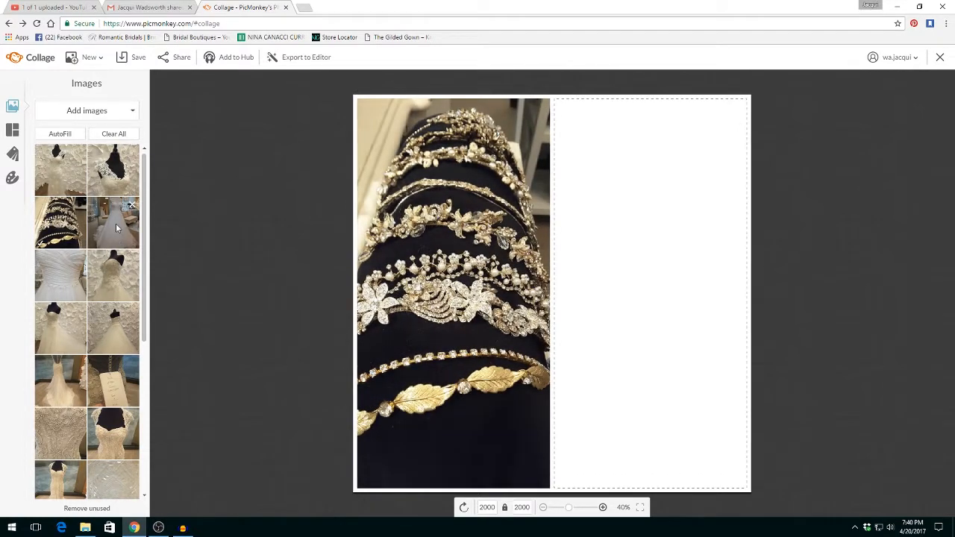
drag(97, 227, 660, 301)
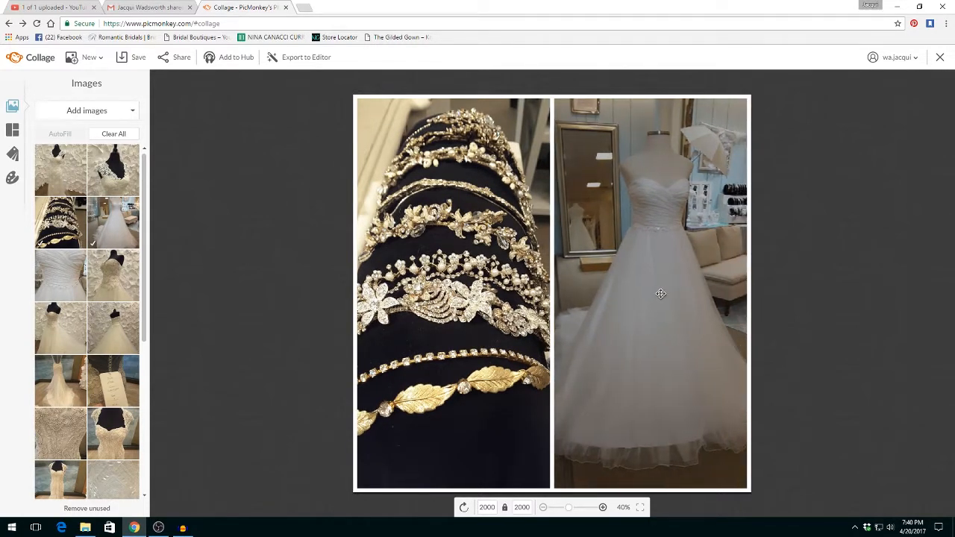
drag(660, 295, 646, 304)
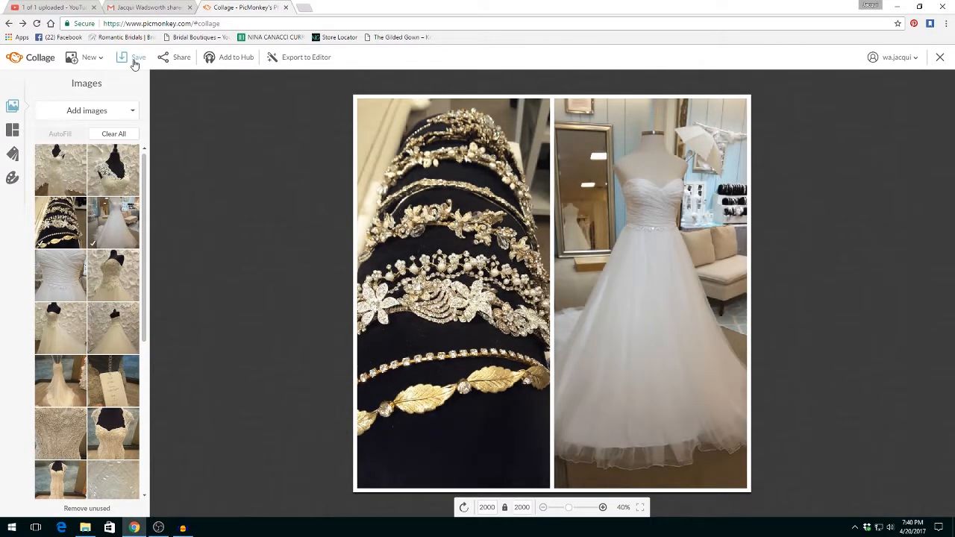
Save the headbands and gown collage to the April Ad Pics for Collages folder as a JPEG named 5
click(135, 64)
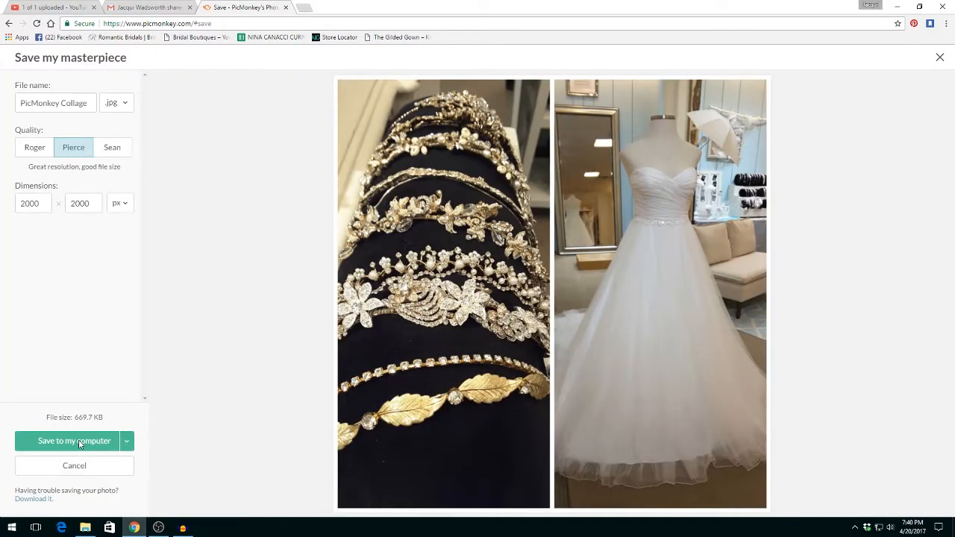
click(80, 444)
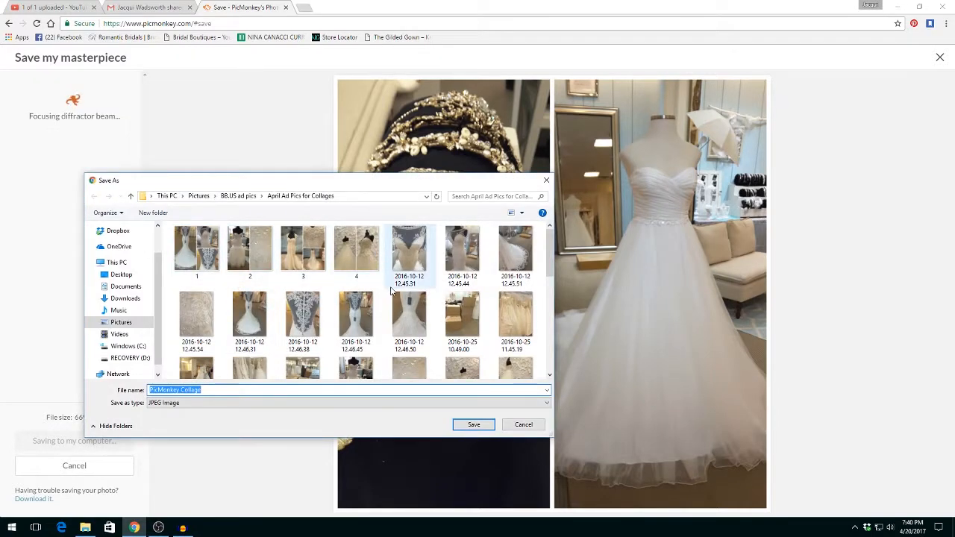
text(5)
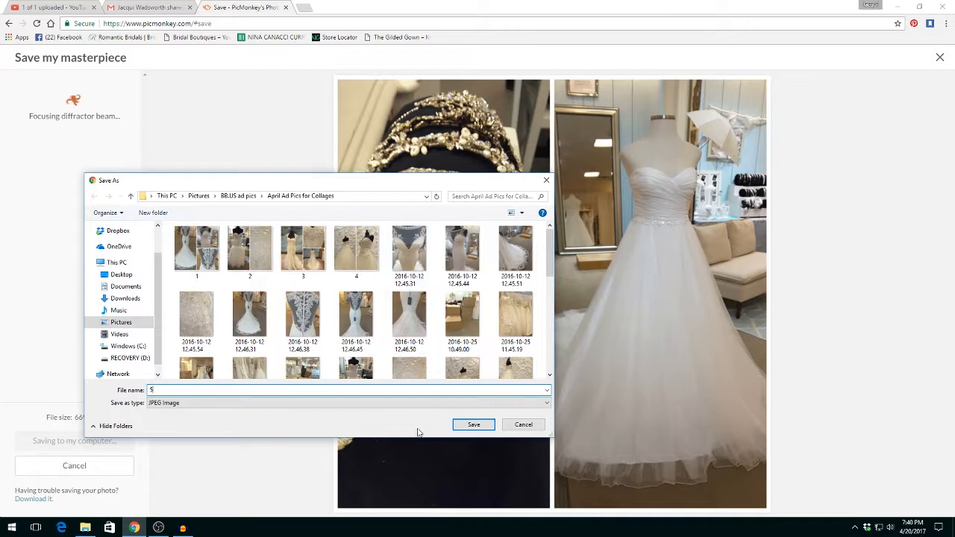
click(455, 425)
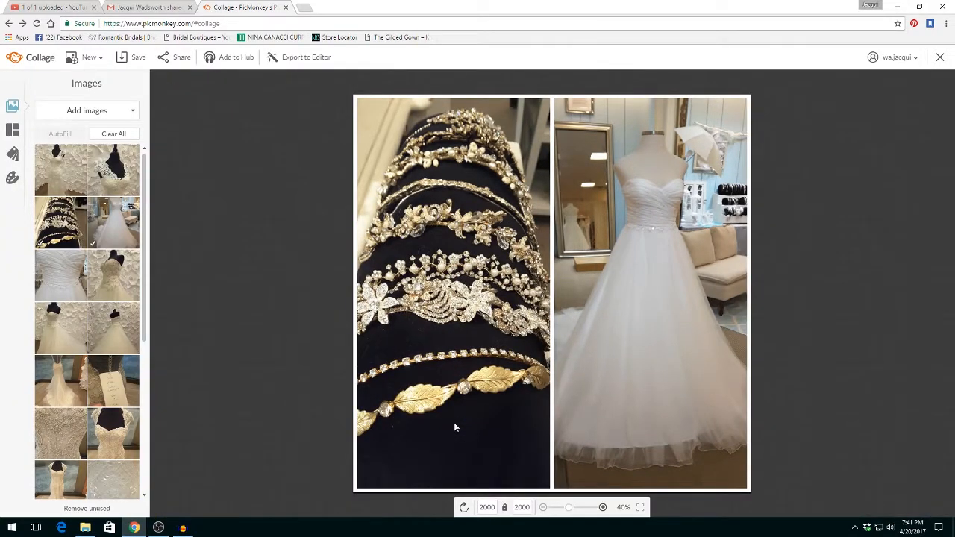
Add the accessory photos IMG_1652, IMG_1653 and IMG_1666 from the computer to the collage images
mouse_move(454, 424)
click(95, 114)
click(72, 132)
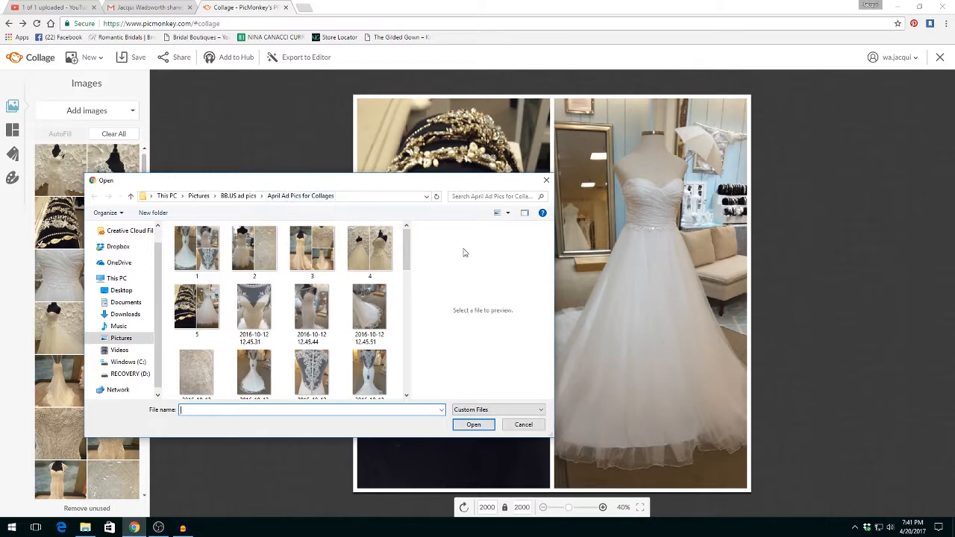
drag(407, 250, 412, 382)
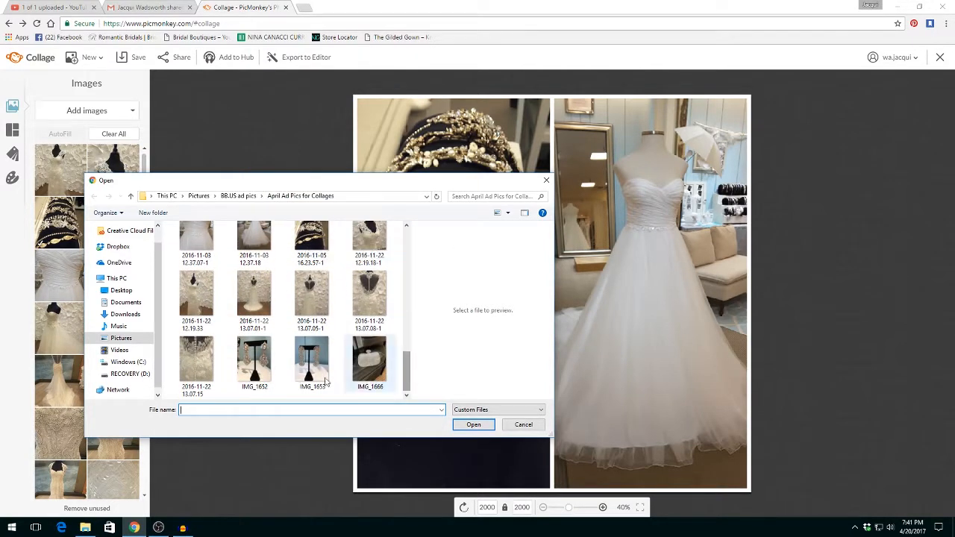
click(264, 373)
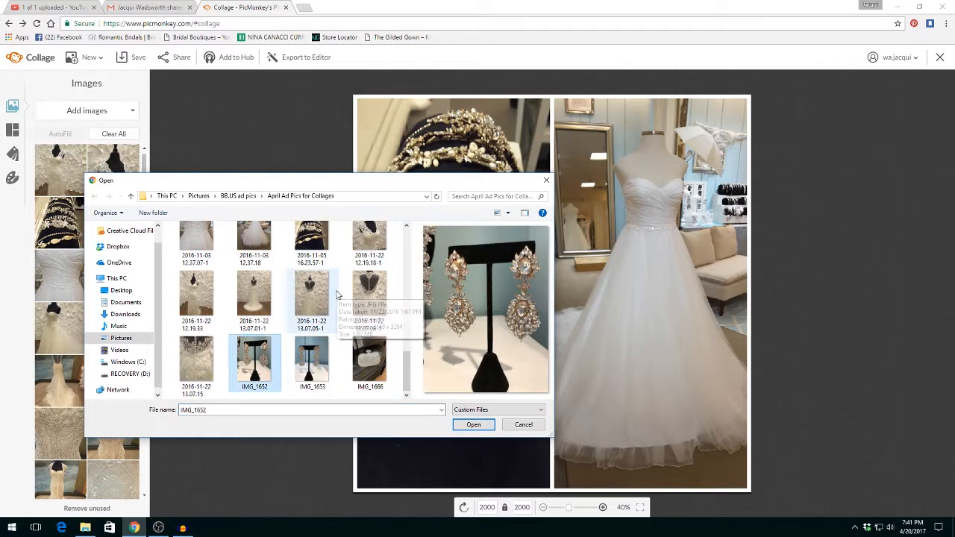
key(shift+Right)
key(shift+Right)
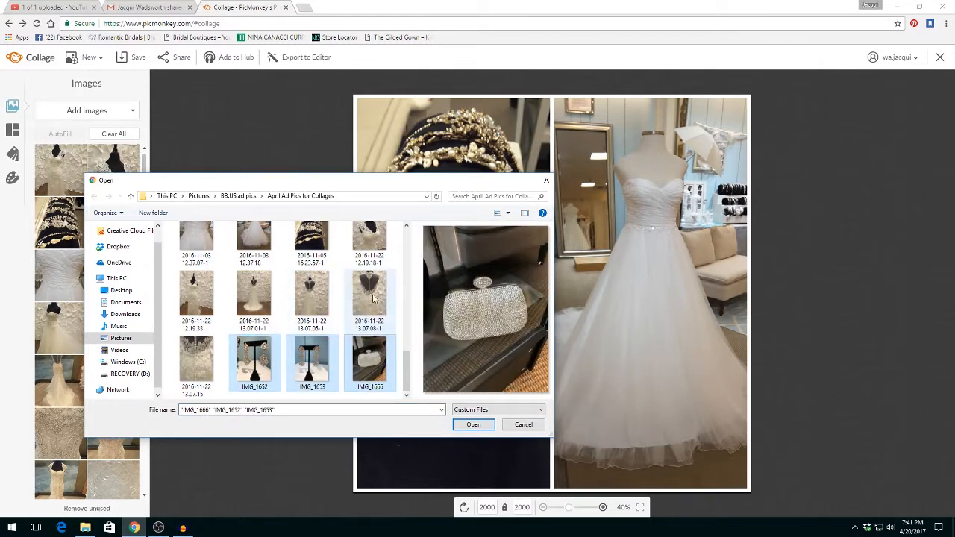
click(474, 426)
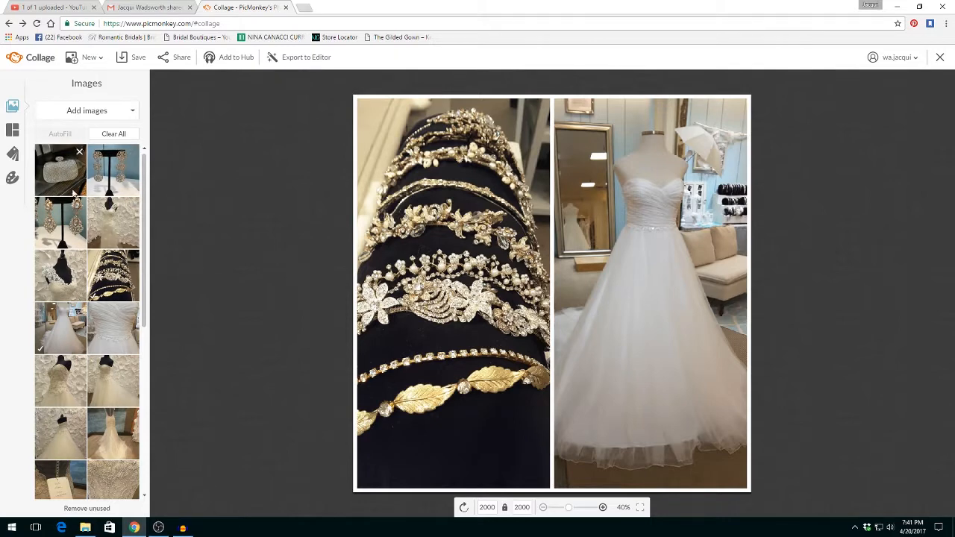
Clear the collage, and fill the left cell with the beaded clutch and the right cell with the three-circle drop earrings
click(116, 134)
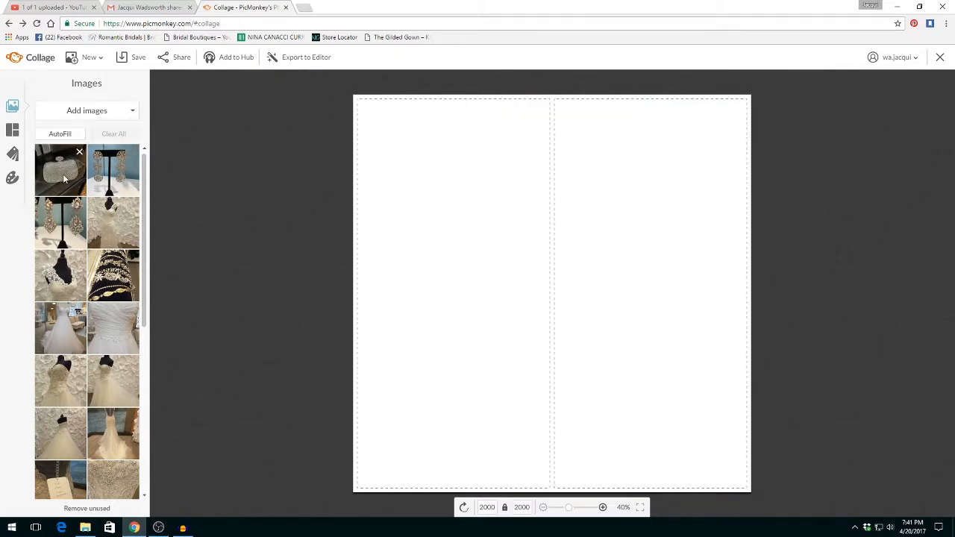
drag(61, 169, 428, 252)
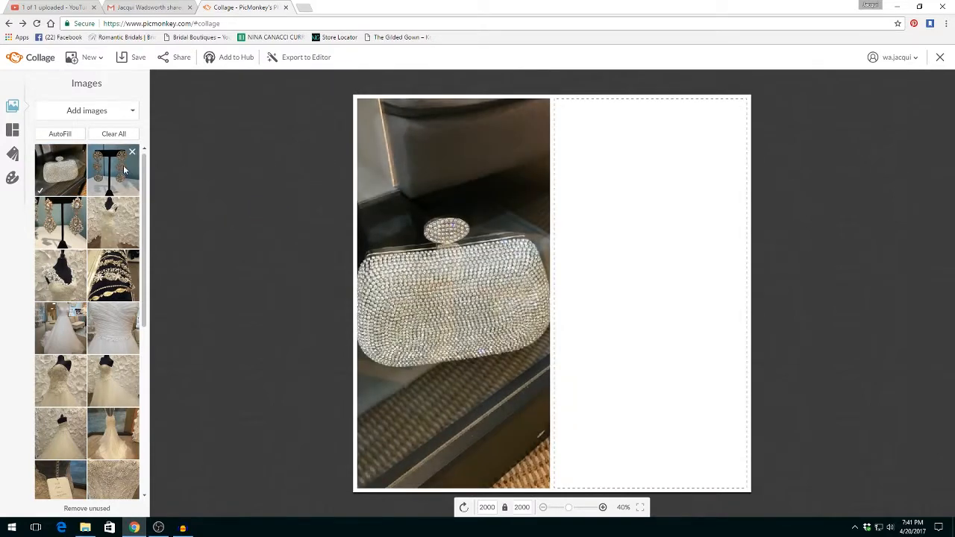
drag(113, 169, 607, 233)
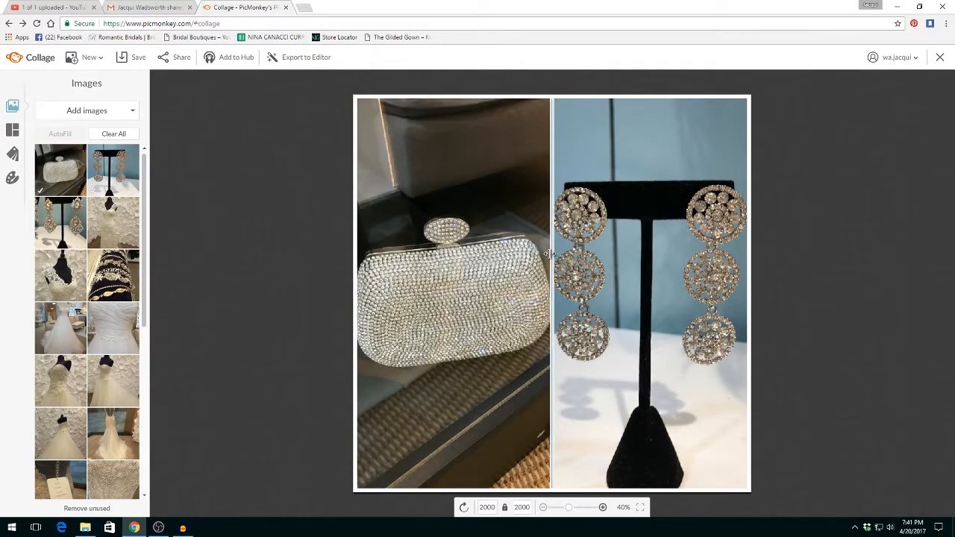
Widen the right cell and recenter its earrings, and insert the other earrings photo in a new cell below the clutch
drag(552, 256, 537, 257)
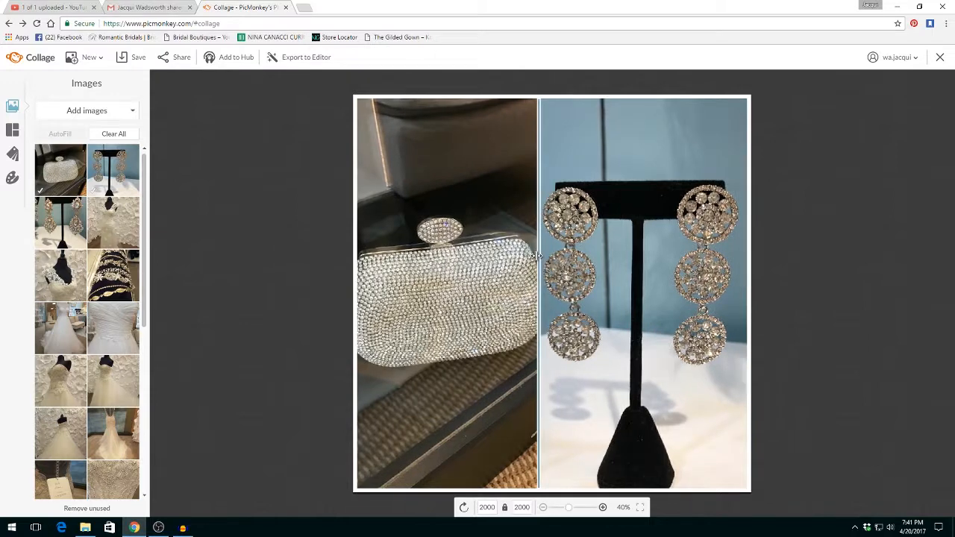
drag(608, 260, 617, 261)
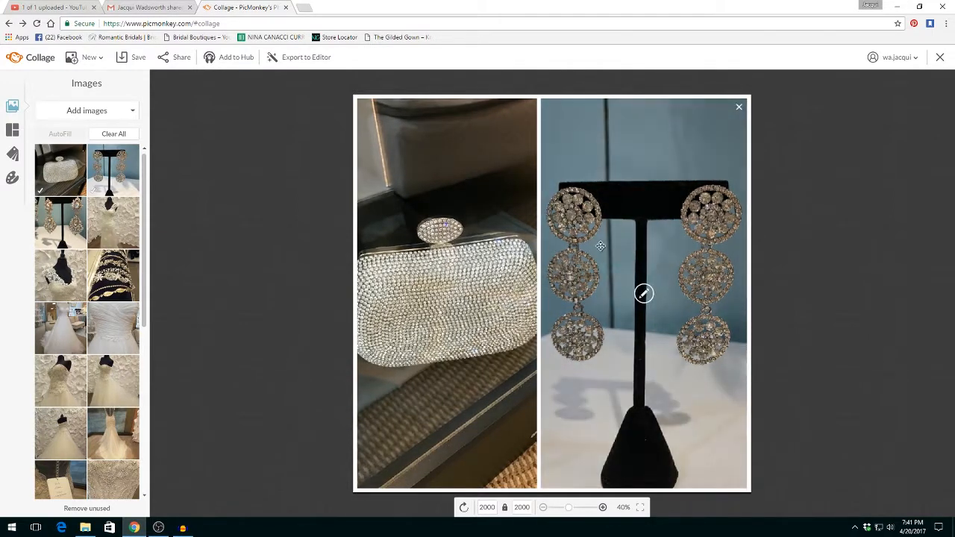
drag(61, 224, 443, 489)
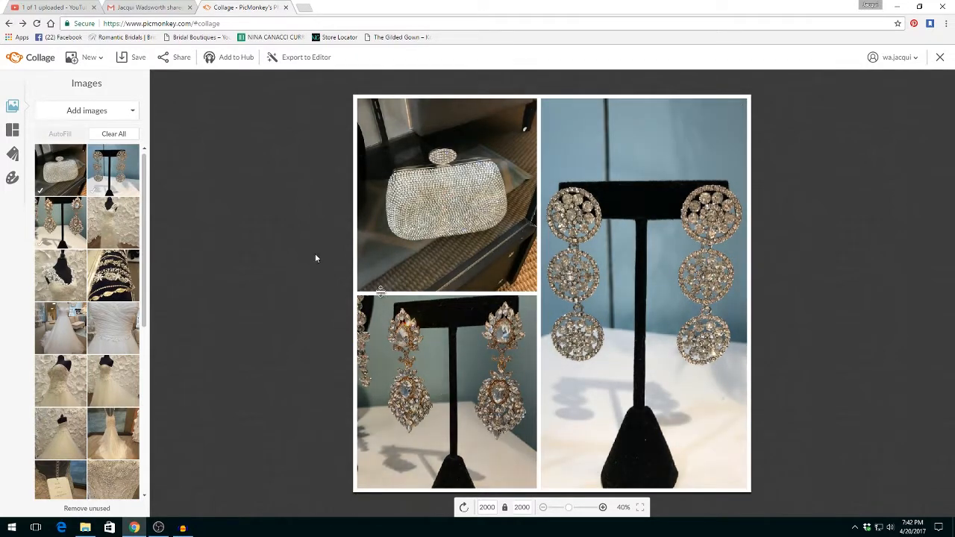
Save the three-photo accessories collage to the April Ad Pics for Collages folder as a JPEG named 6
click(132, 63)
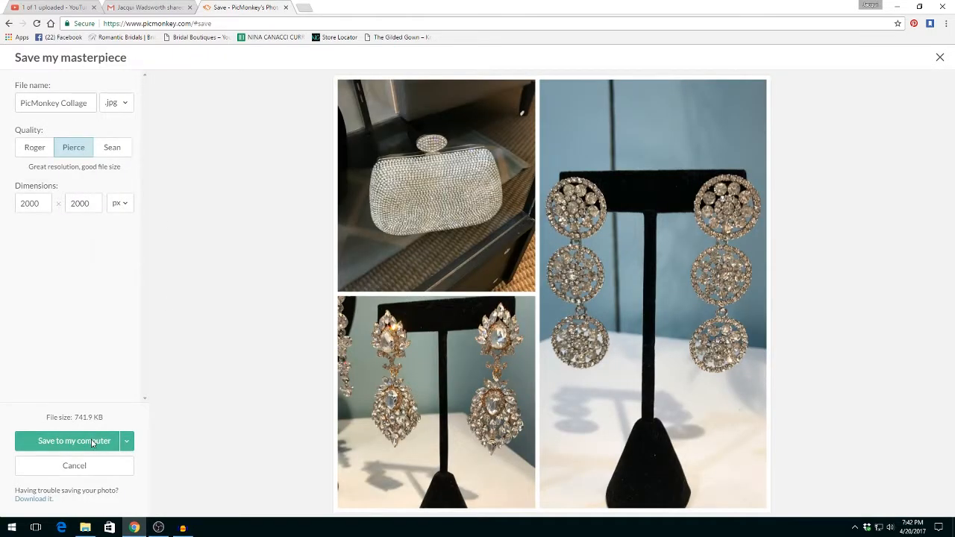
click(92, 442)
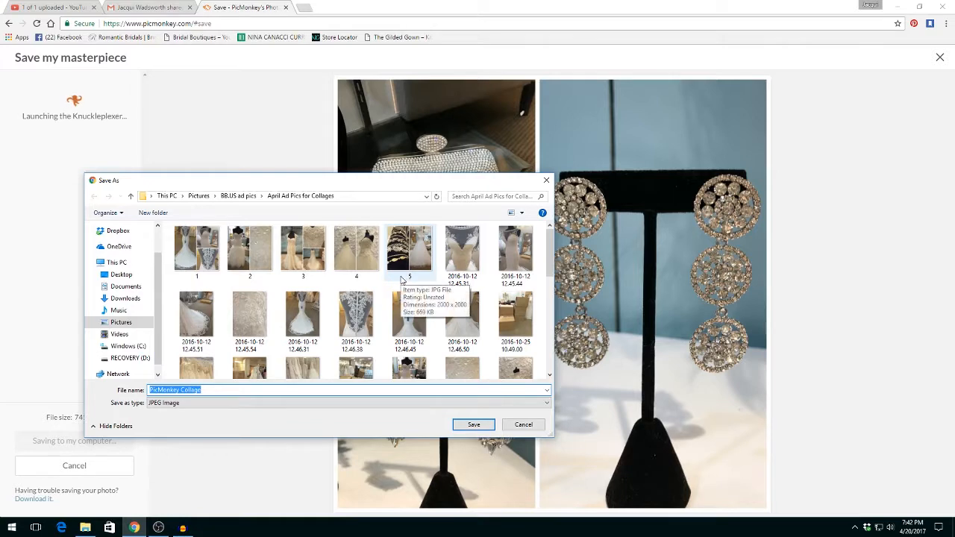
text(6)
click(483, 424)
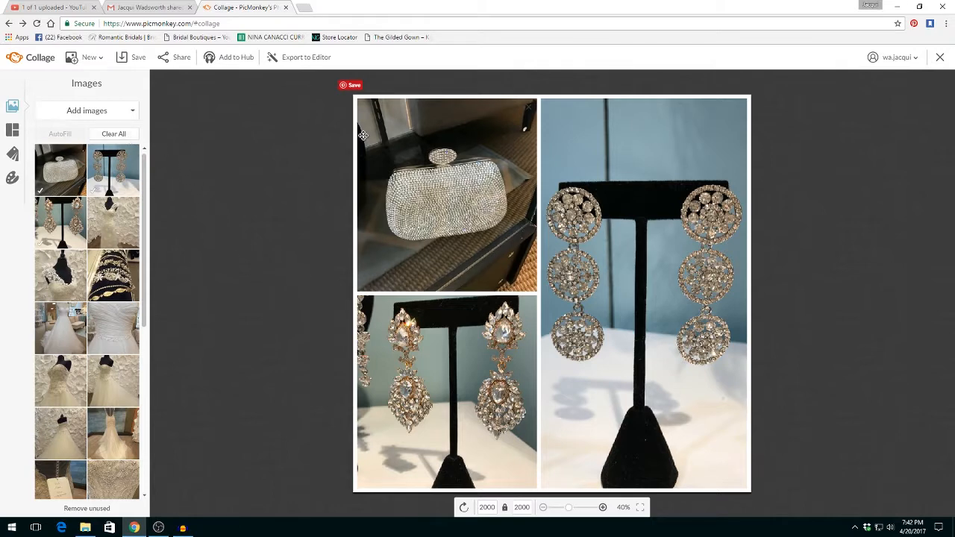
Clear the collage and add the five consecutive photos from 2016-11-22 12.19.18-1 through 2016-11-22 13.07.08-1 from the computer
click(114, 135)
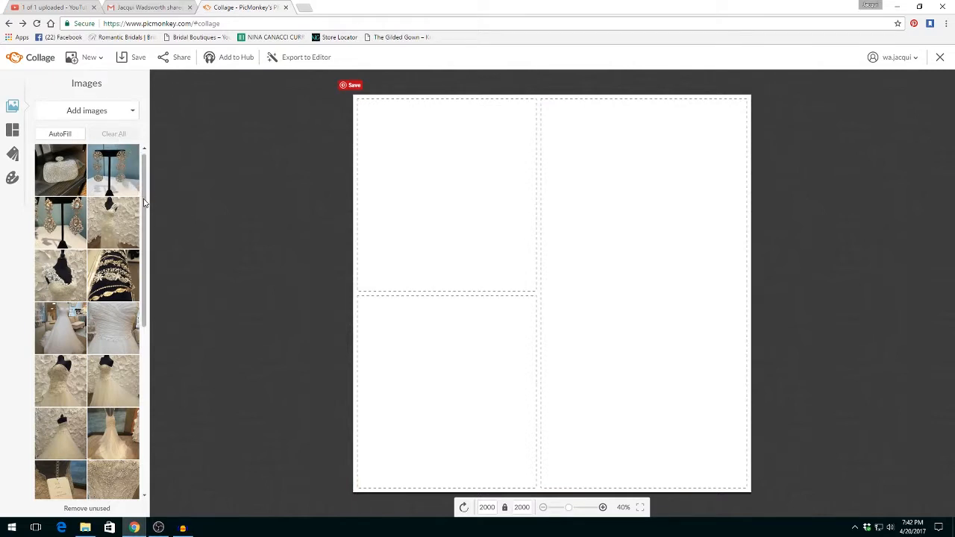
drag(144, 197, 146, 132)
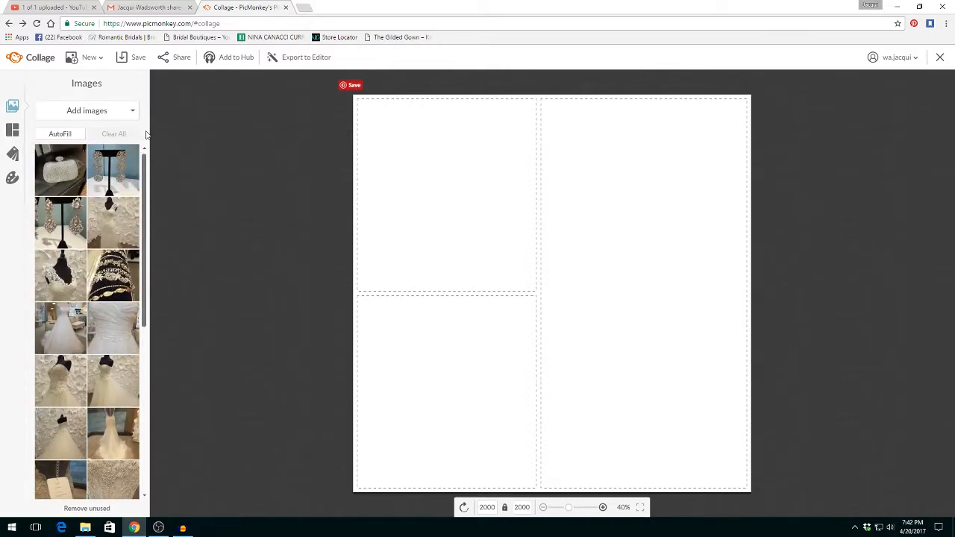
click(89, 114)
click(63, 134)
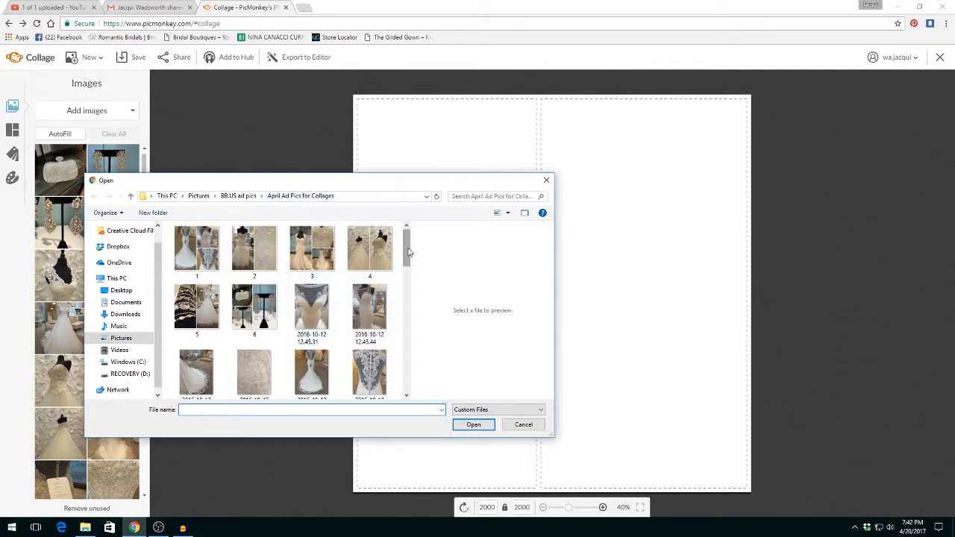
drag(406, 246, 409, 309)
scroll(409, 310, down, 3)
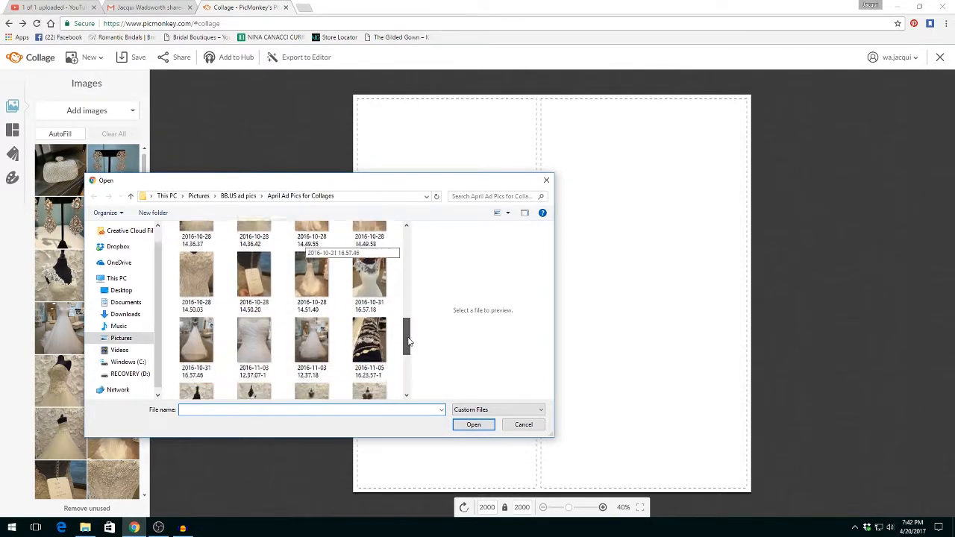
drag(409, 345, 409, 375)
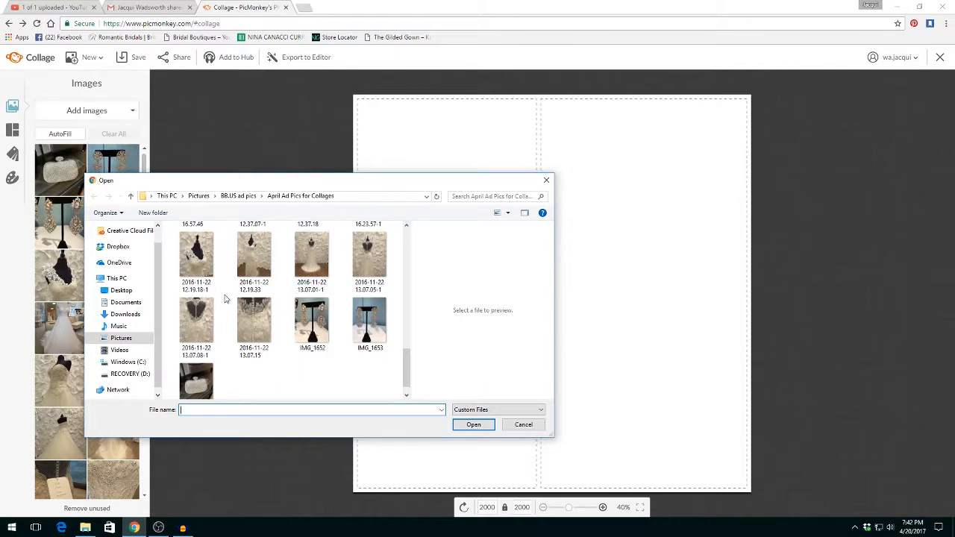
click(206, 330)
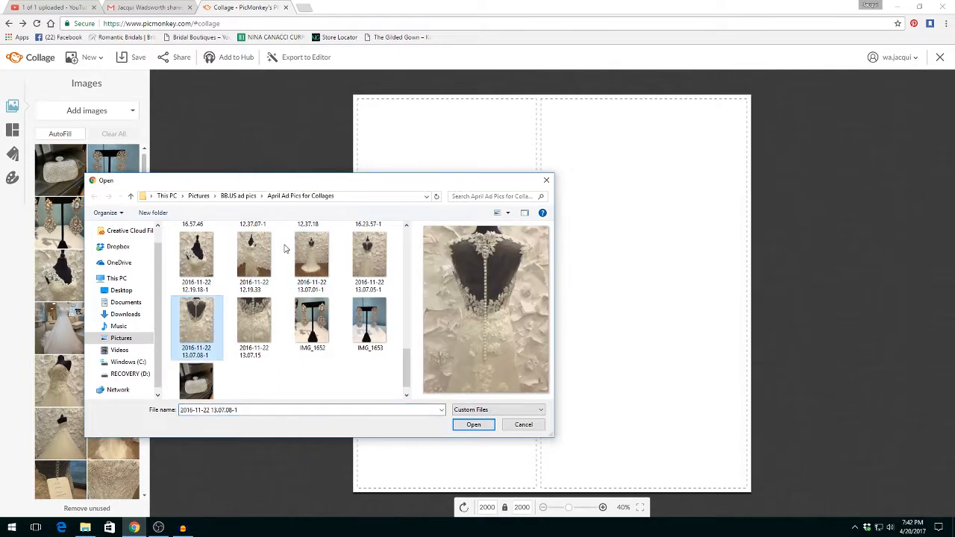
shift+click(278, 243)
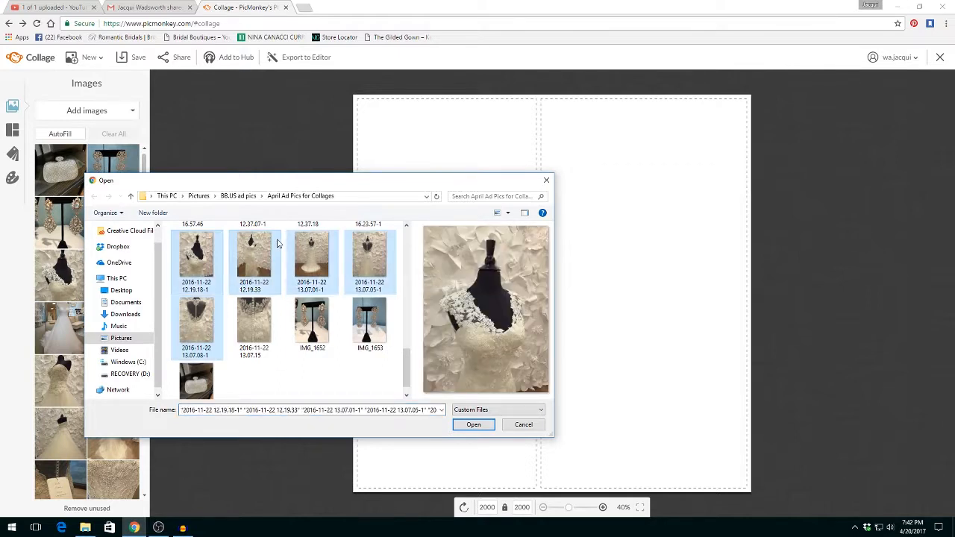
click(472, 425)
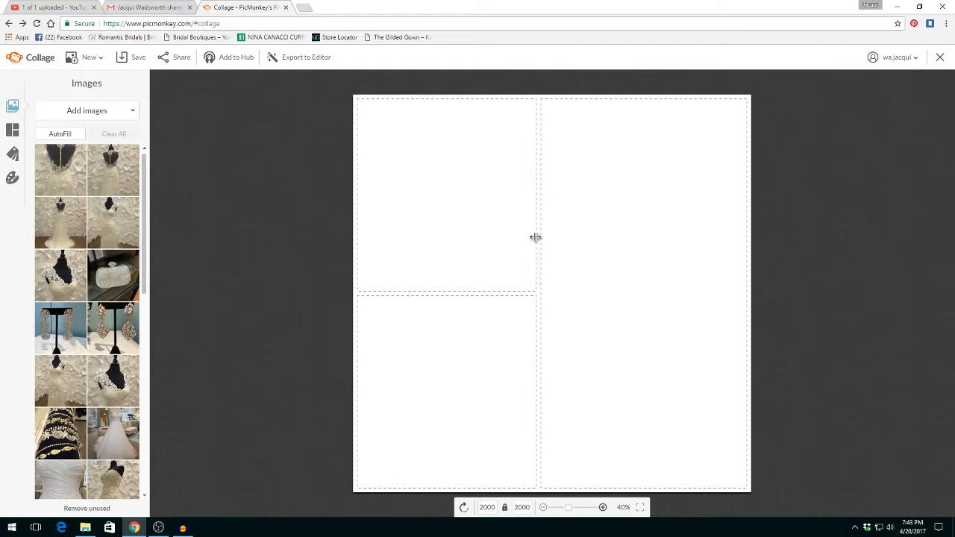
Remove the lower-left cell, and arrange the lace gown's front view on the left with its neckline close-up above its back view on the right
click(529, 307)
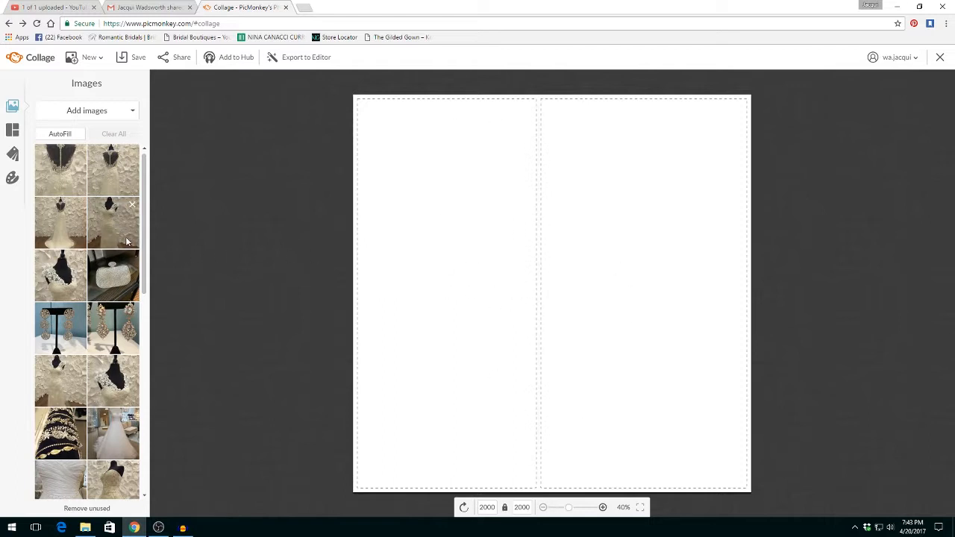
drag(116, 231, 479, 281)
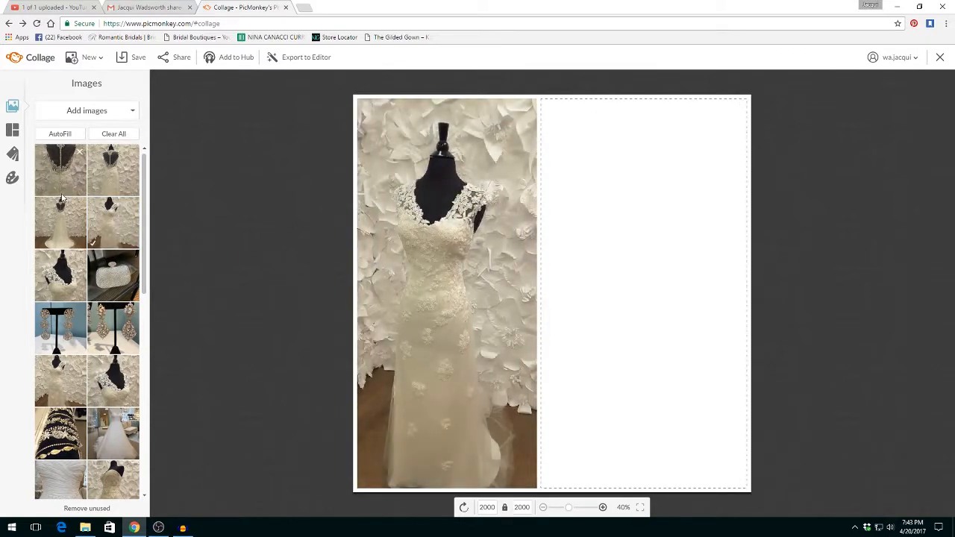
drag(58, 282, 631, 208)
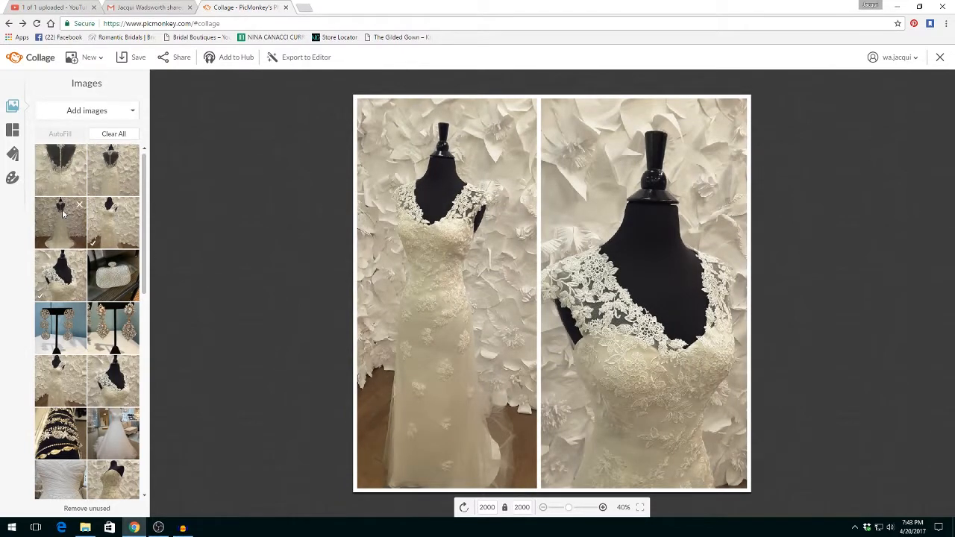
drag(64, 219, 656, 489)
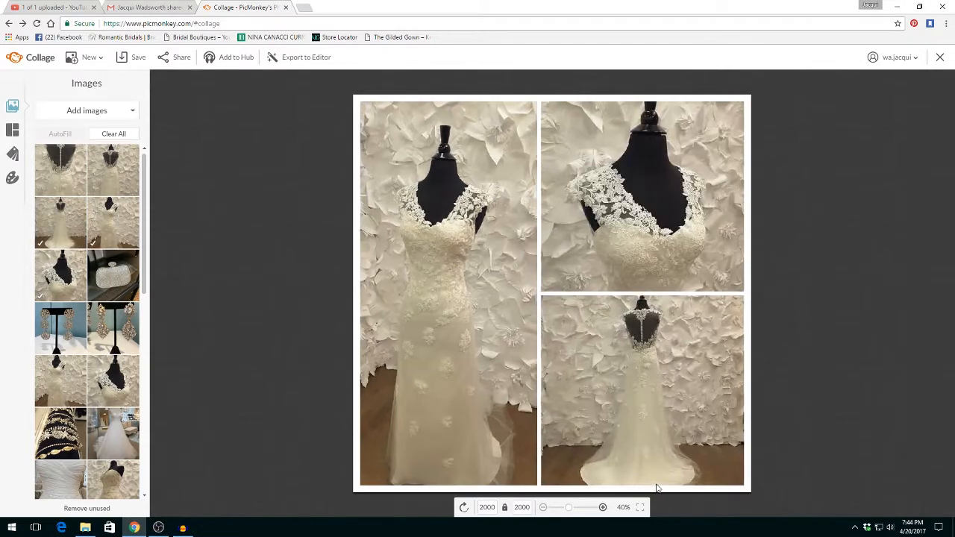
Shift the neckline close-up upward, shorten its cell to give the back view below more height, and reposition the back view in its cell
click(685, 414)
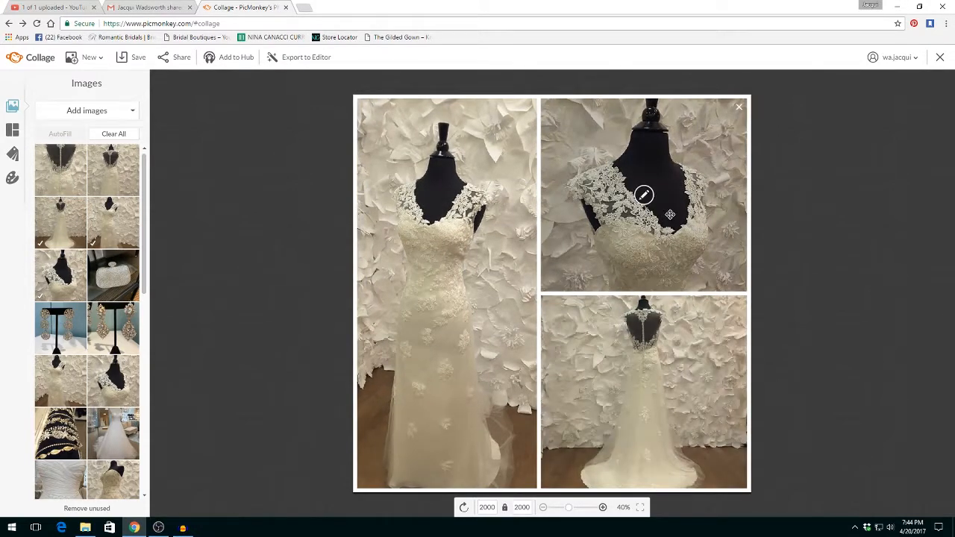
drag(662, 201, 661, 177)
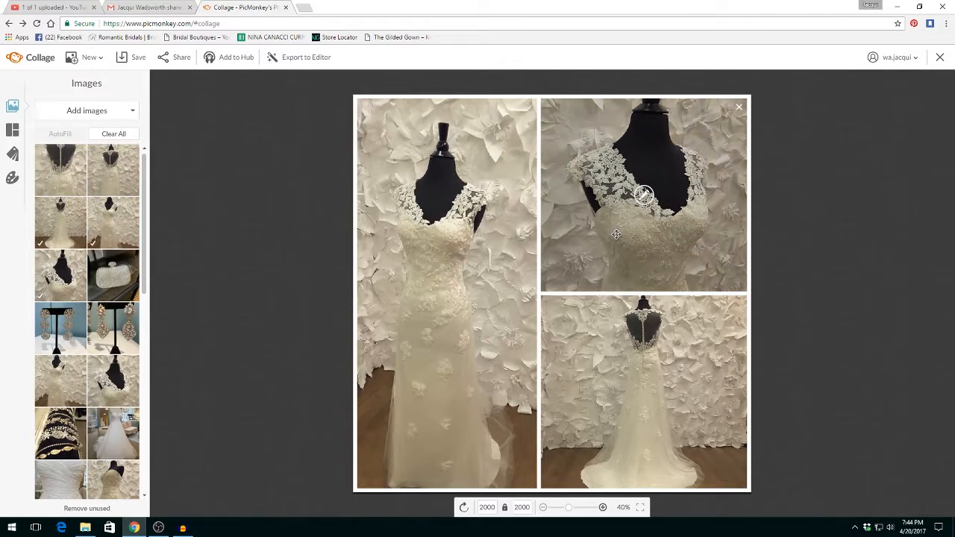
drag(632, 293, 631, 256)
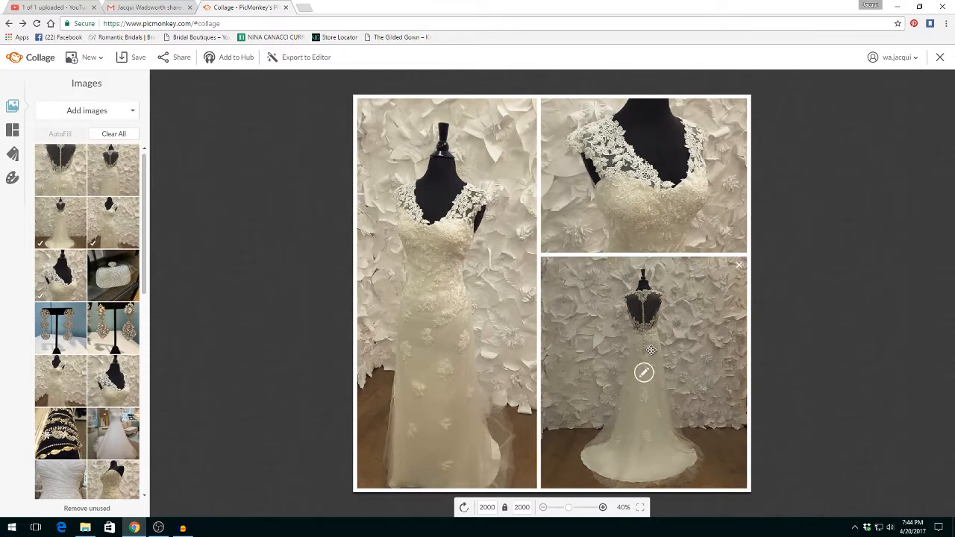
drag(684, 349, 686, 333)
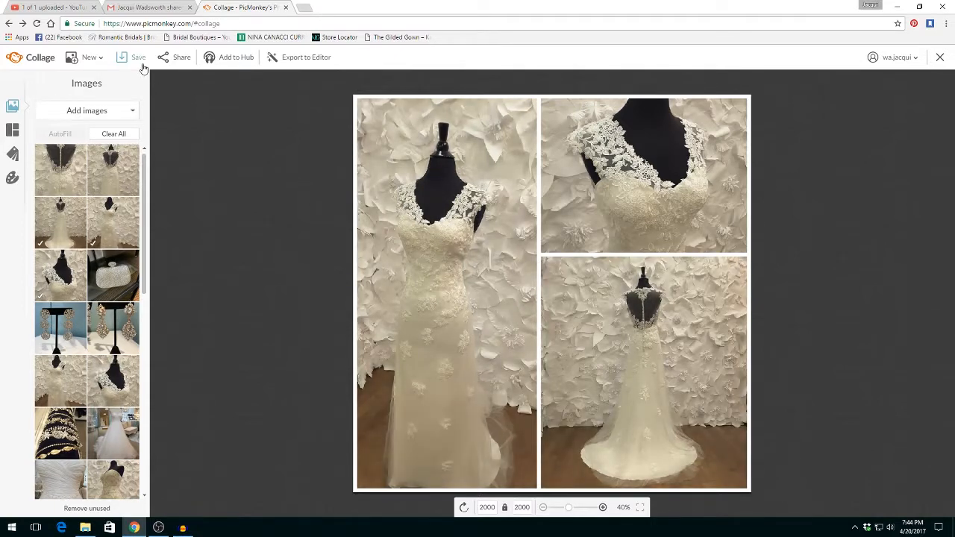
Save the three-photo lace gown collage to the April Ad Pics for Collages folder as a JPEG named 7
click(139, 60)
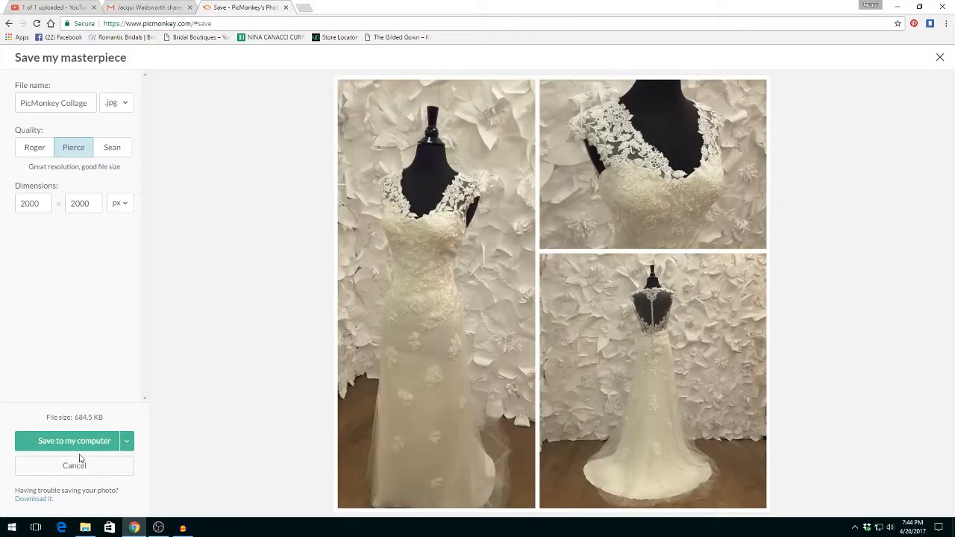
click(82, 447)
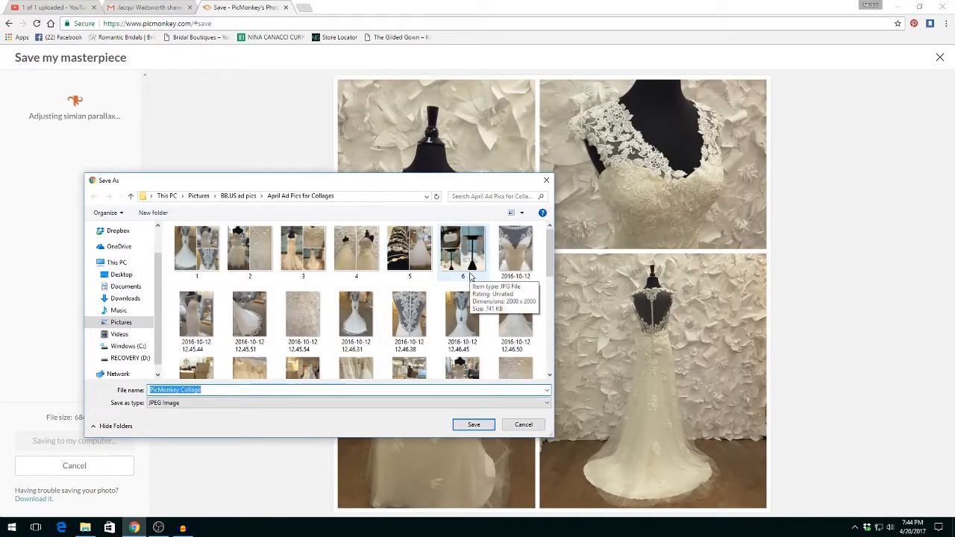
text(7)
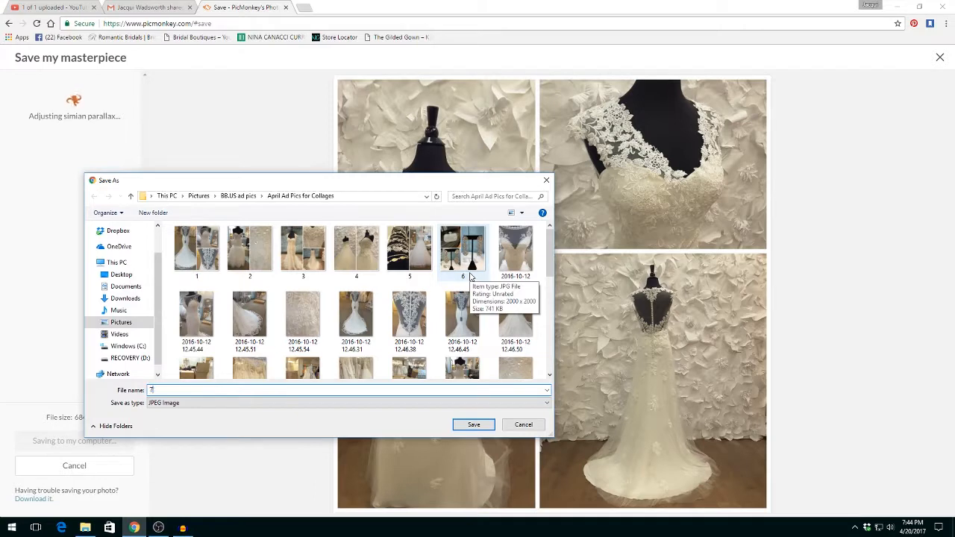
click(472, 425)
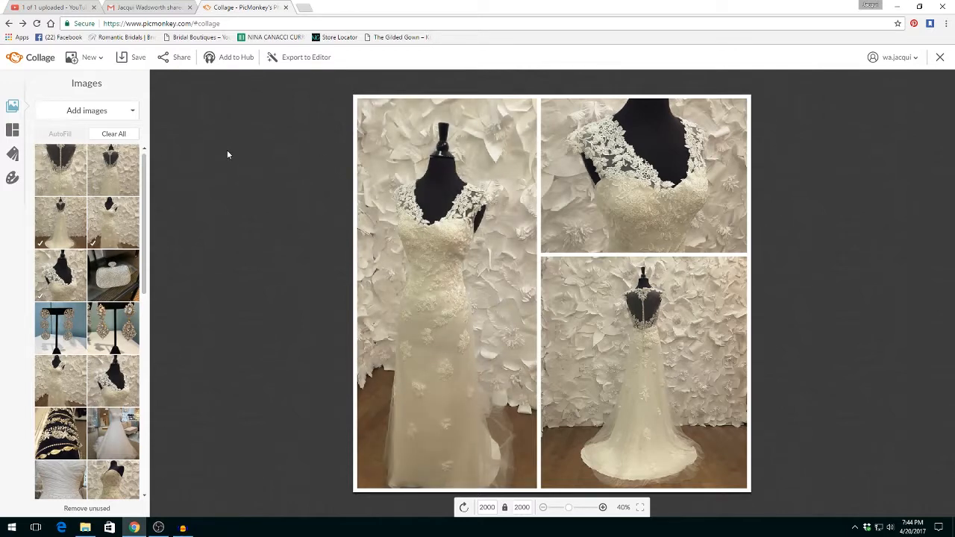
Clear the photos from the collage, browse the layout categories, apply the three-cell FB Cover layout, and return to the image library
click(119, 135)
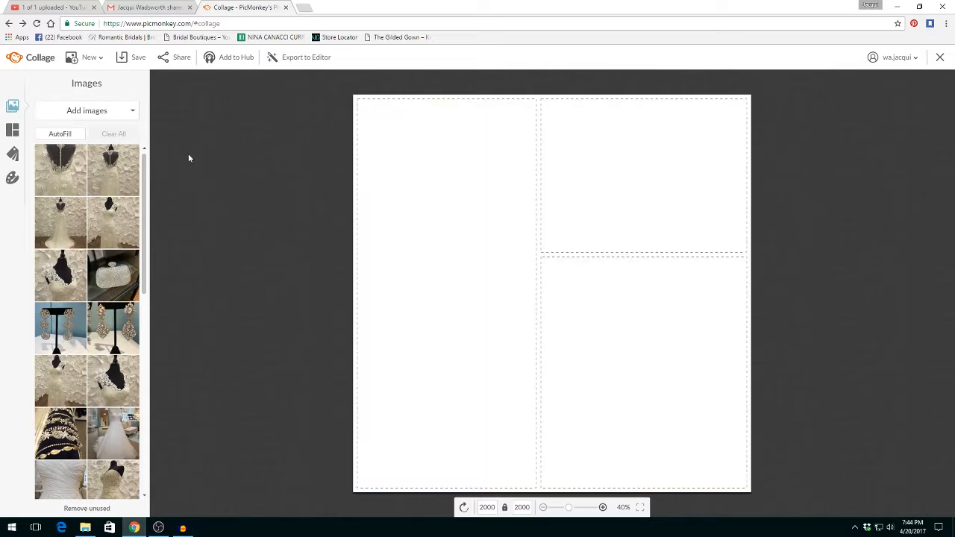
click(13, 131)
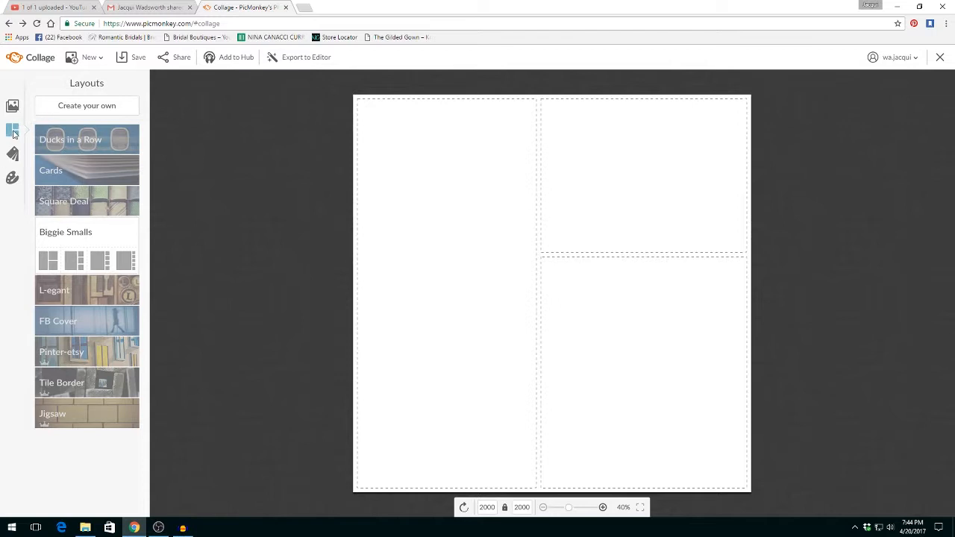
click(60, 147)
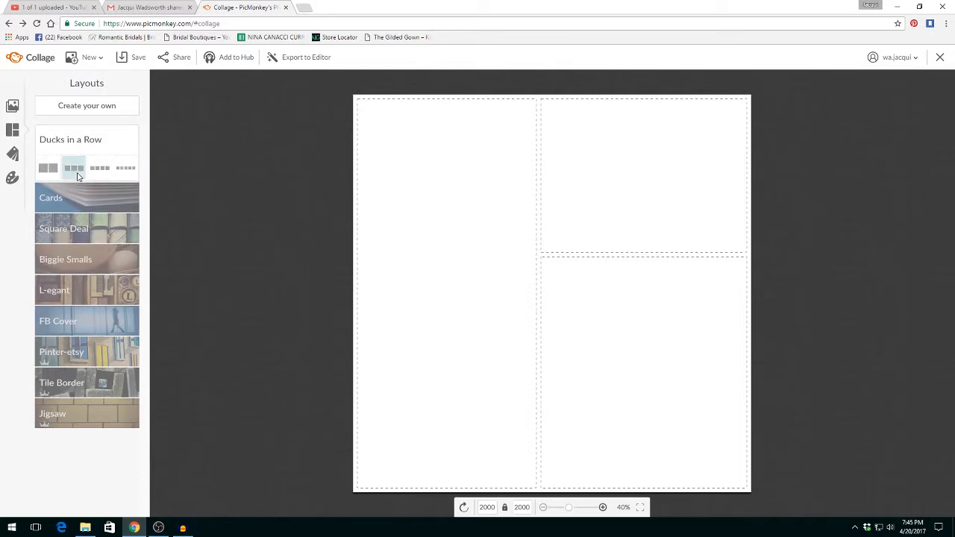
click(60, 197)
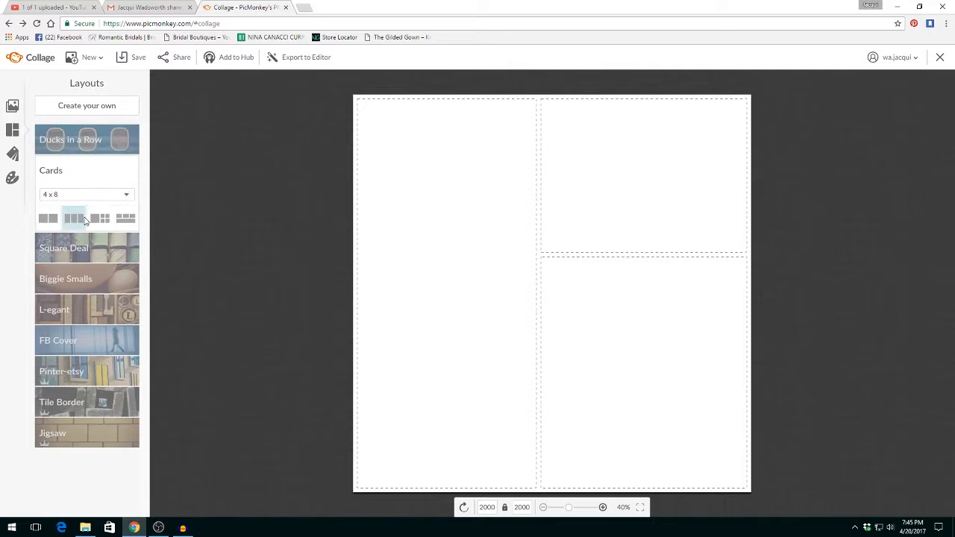
click(82, 257)
click(83, 263)
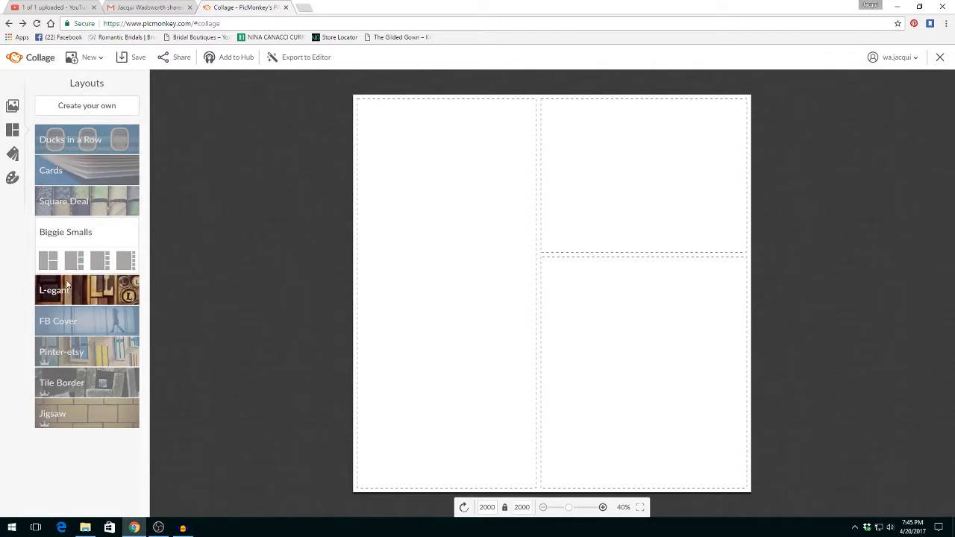
click(67, 291)
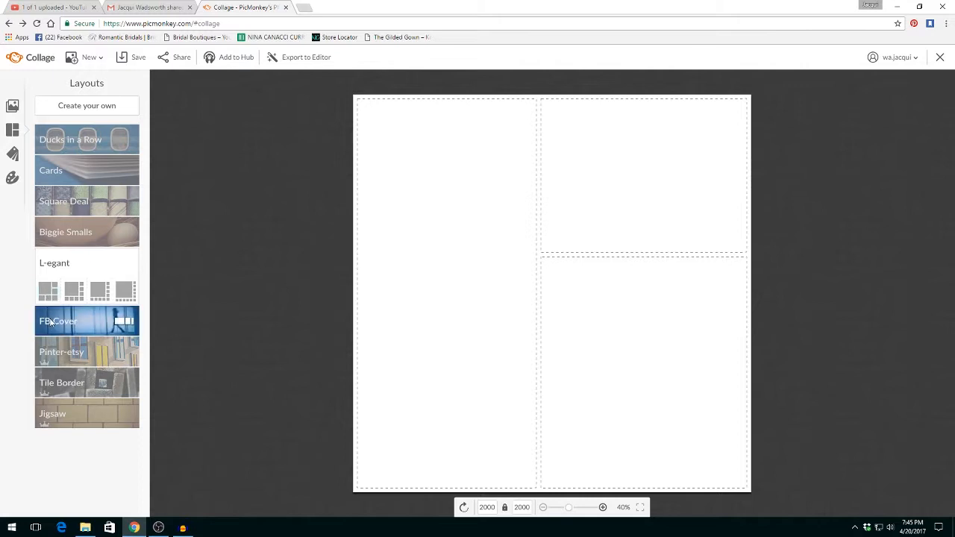
click(51, 321)
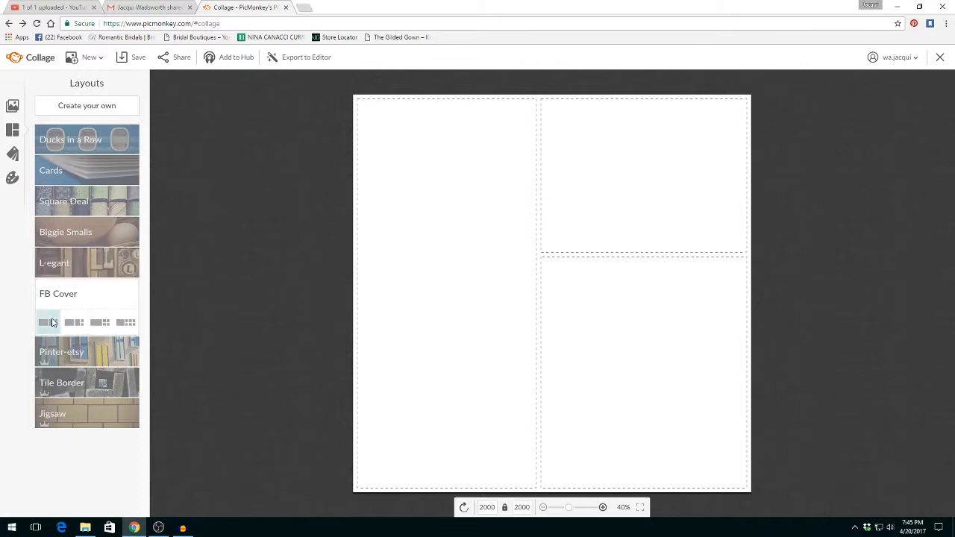
click(52, 322)
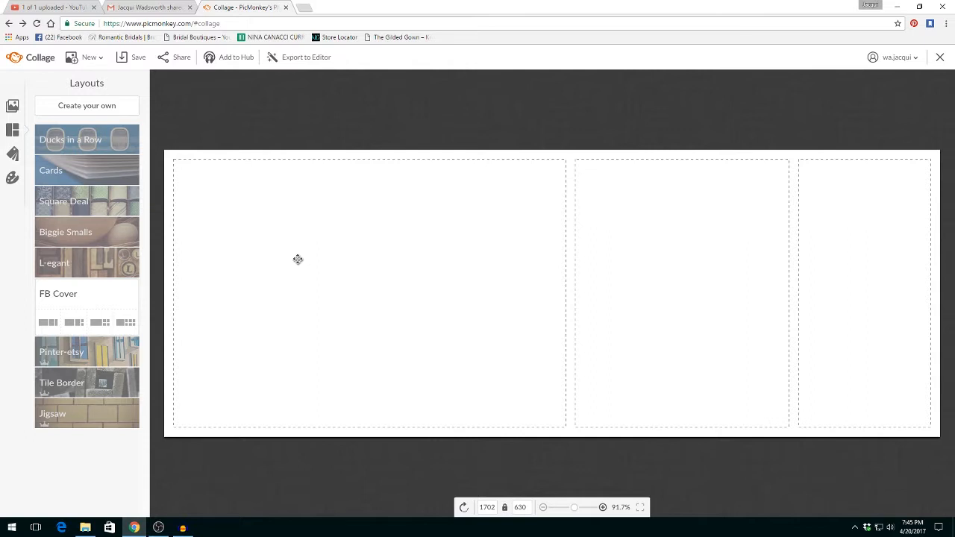
click(12, 106)
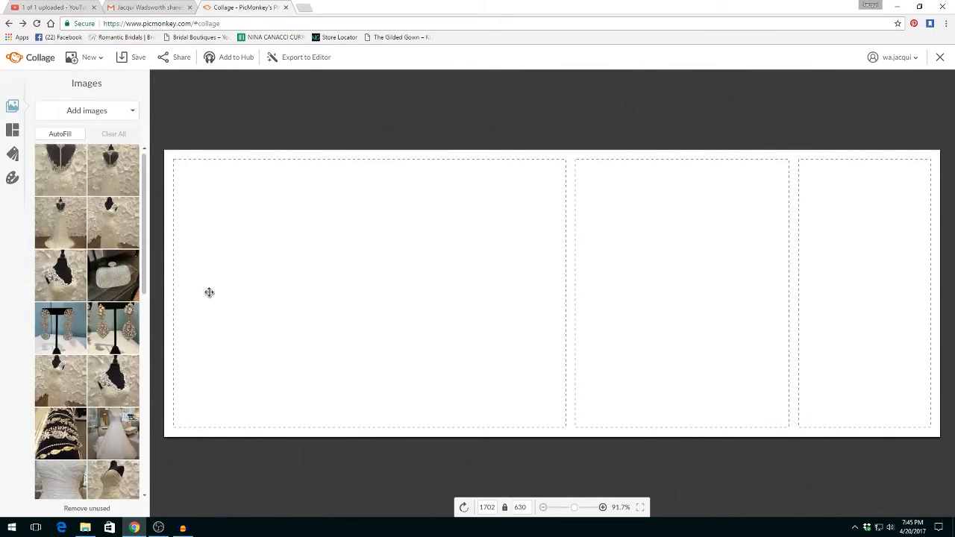